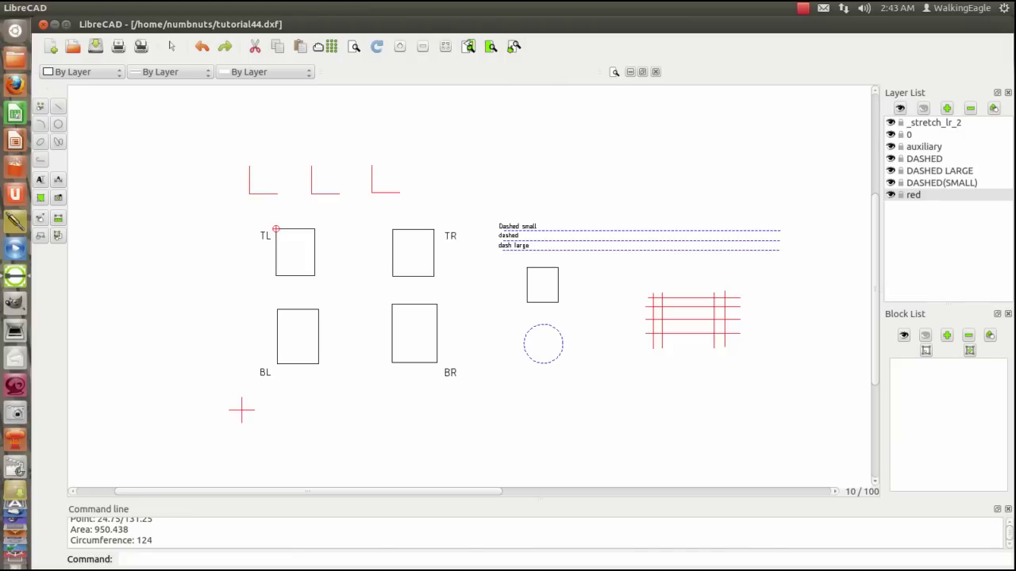
Step: Drag the zoom/grid toolbar off the main toolbar row to float it below
mouse_move(318, 46)
mouse_down()
mouse_move(362, 79)
mouse_move(318, 46)
mouse_up()
mouse_move(115, 10)
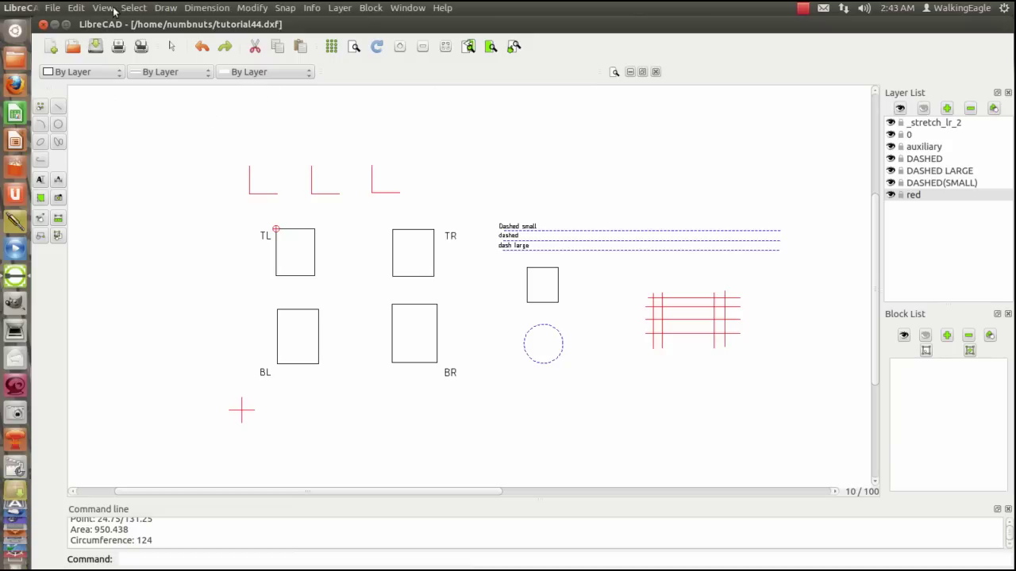
click(106, 9)
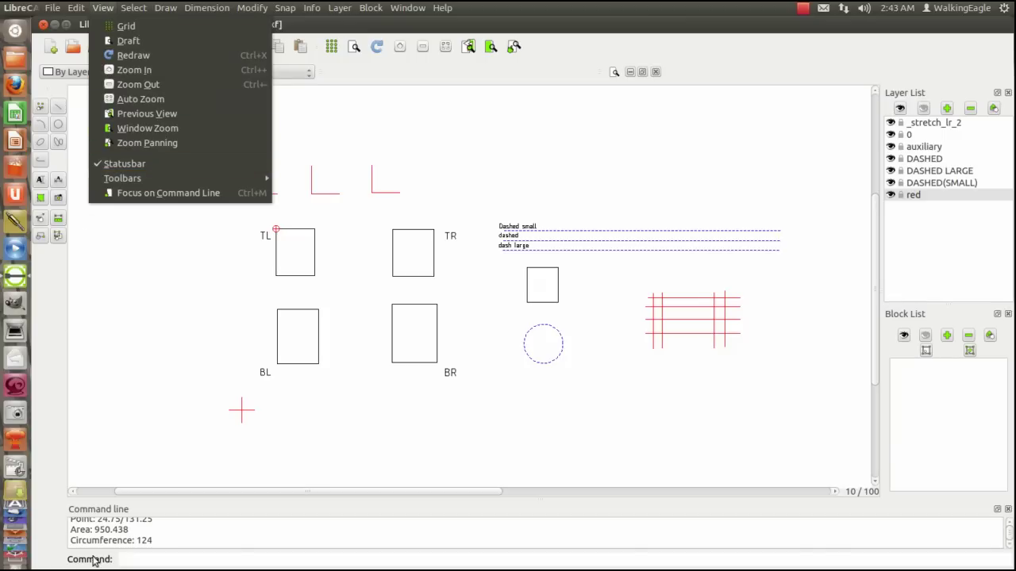
click(135, 166)
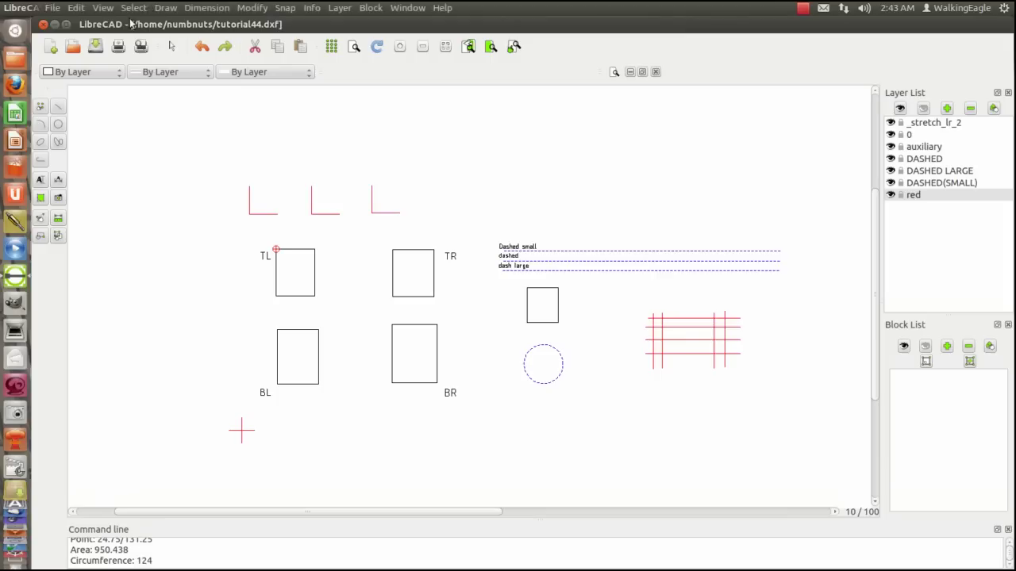
click(103, 8)
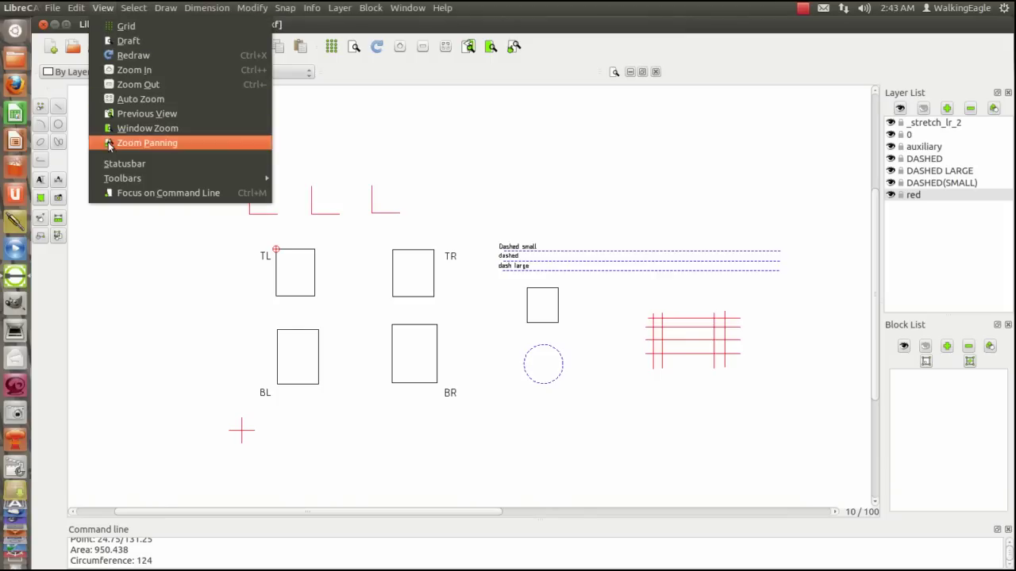
click(117, 164)
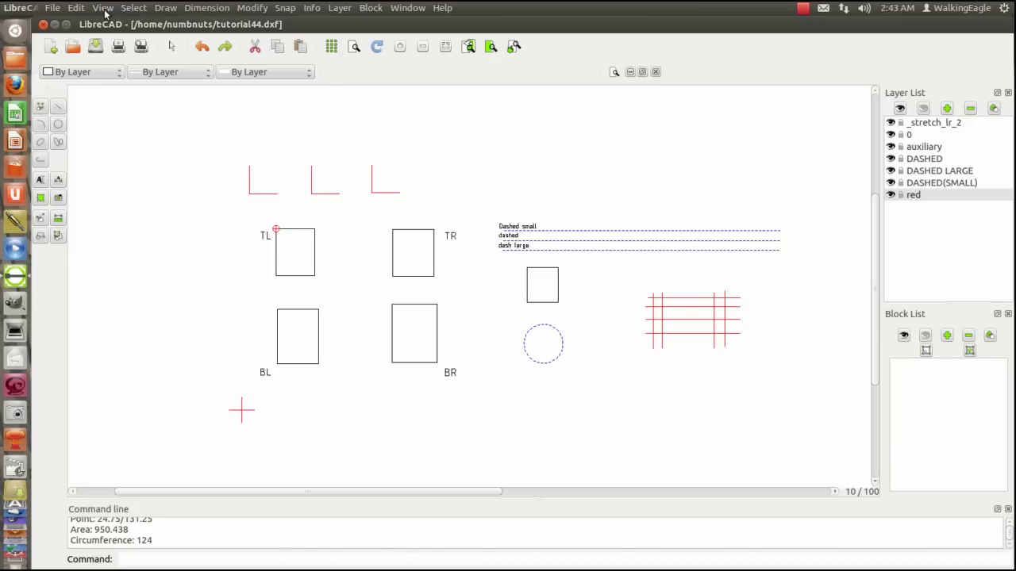
click(104, 9)
mouse_move(123, 177)
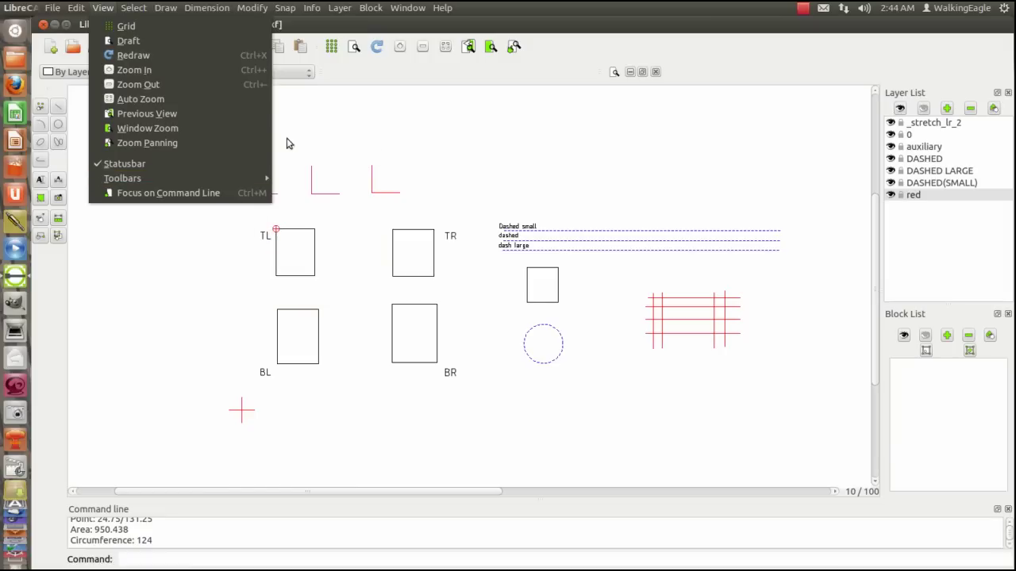
click(322, 128)
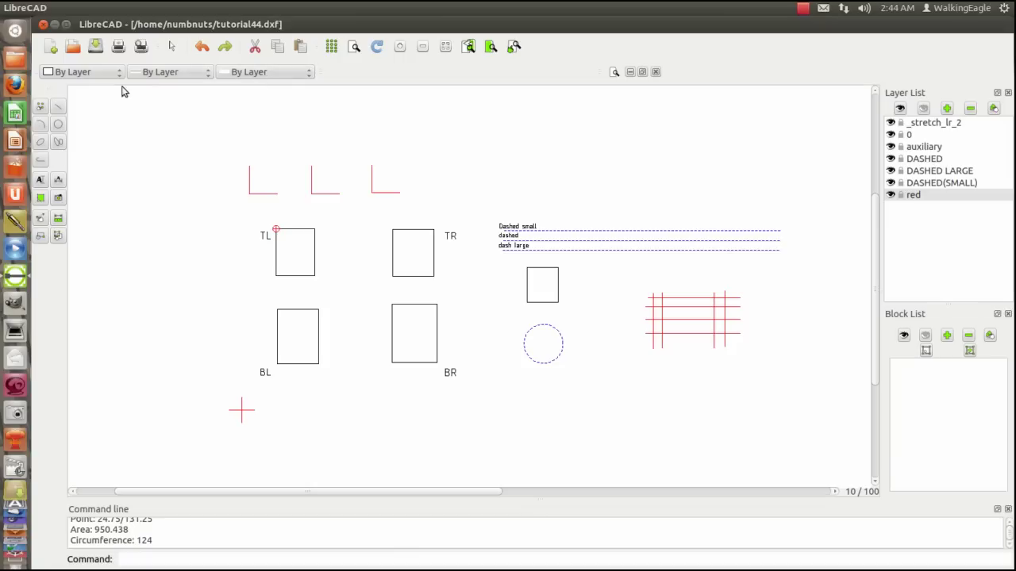
Step: Show the Lines tools and review pen colour, width and linetype lists, keeping all By Layer
click(58, 111)
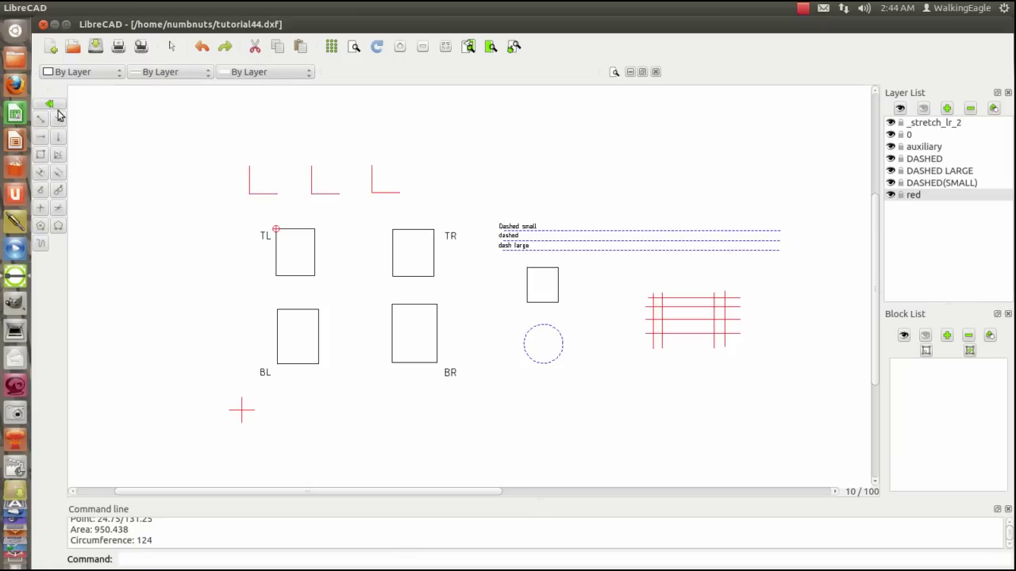
click(116, 75)
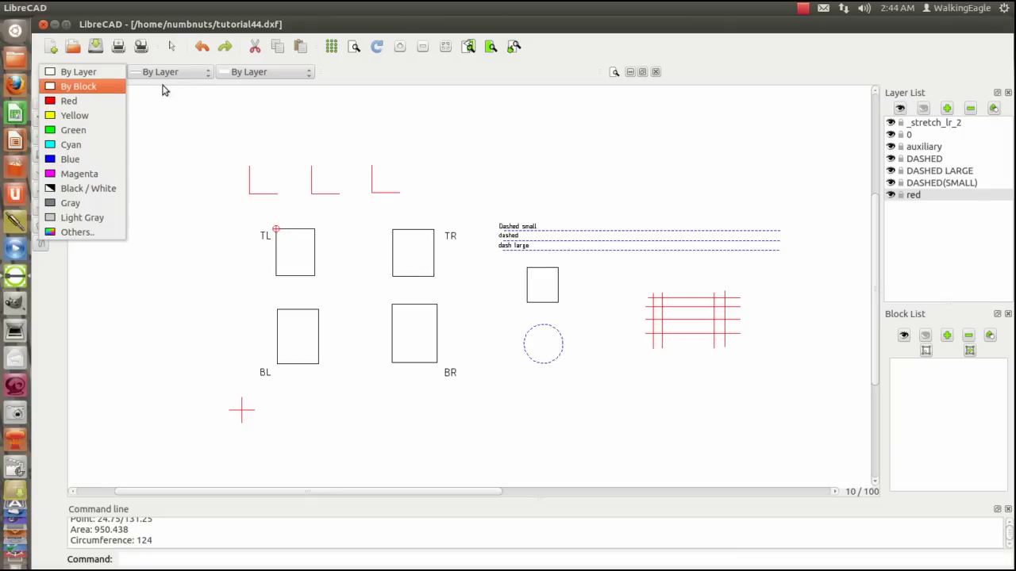
click(159, 186)
click(205, 73)
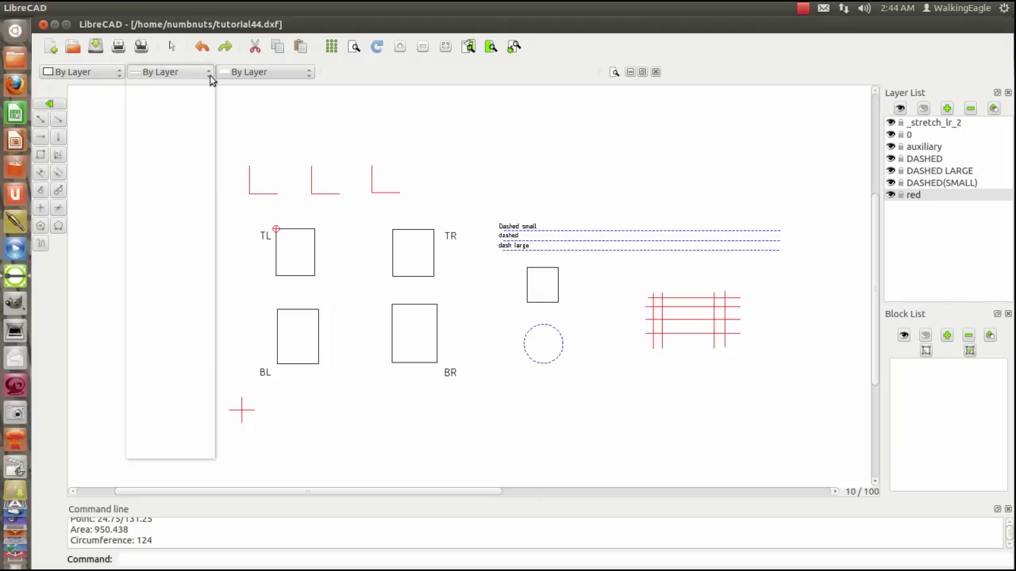
click(290, 129)
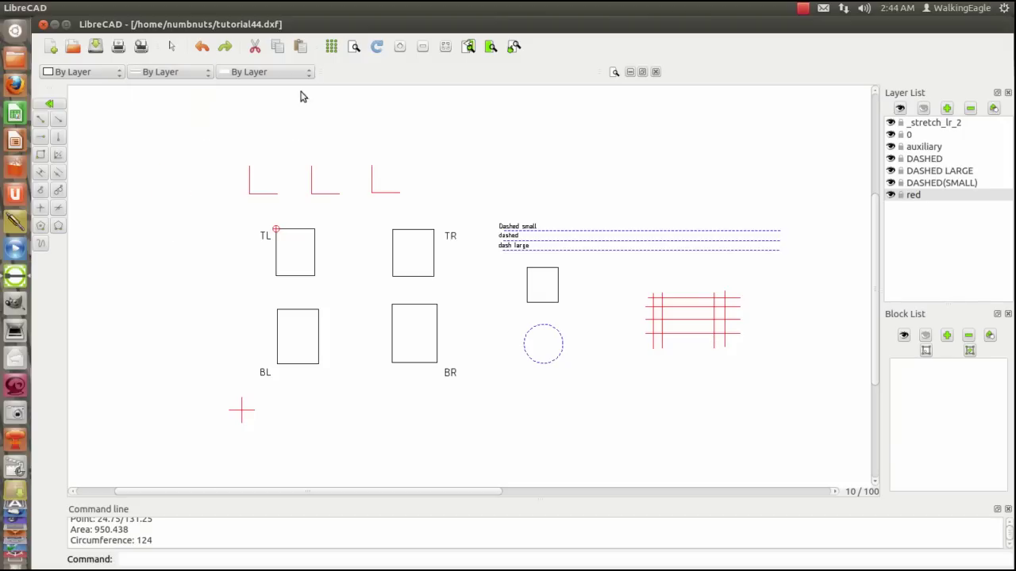
click(308, 74)
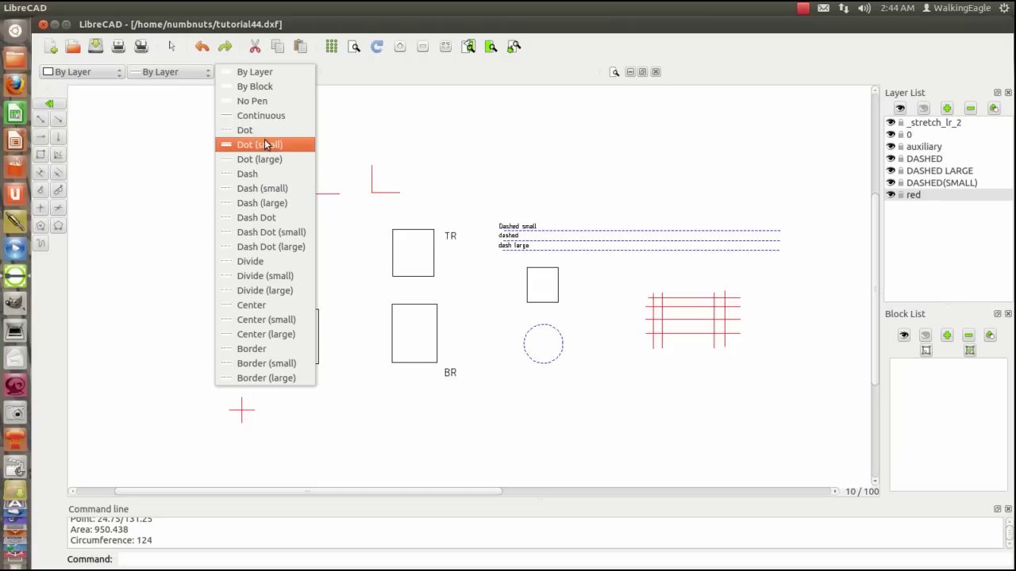
click(111, 124)
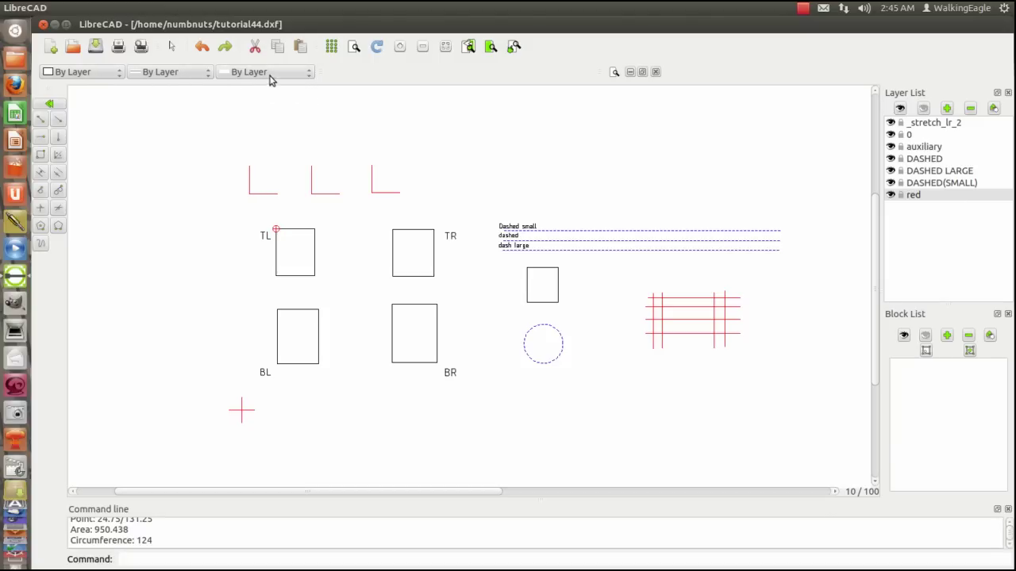
mouse_move(104, 8)
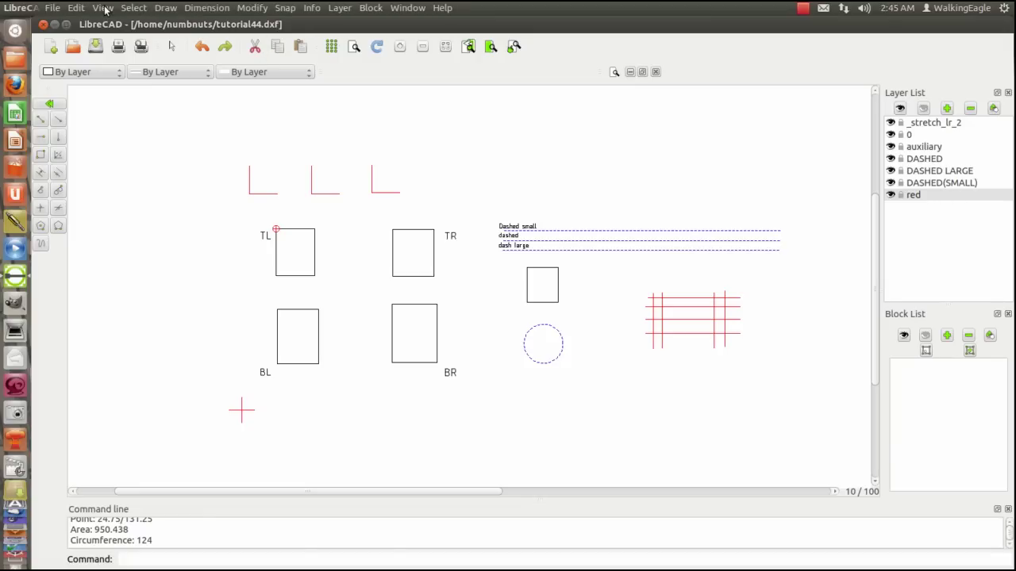
click(104, 8)
mouse_move(123, 178)
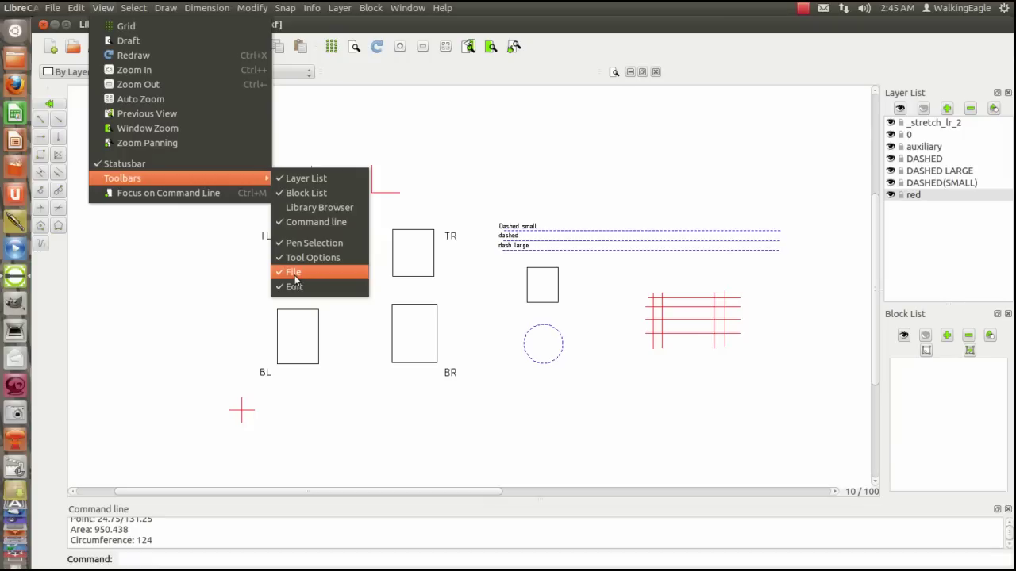
key(Escape)
key(Escape)
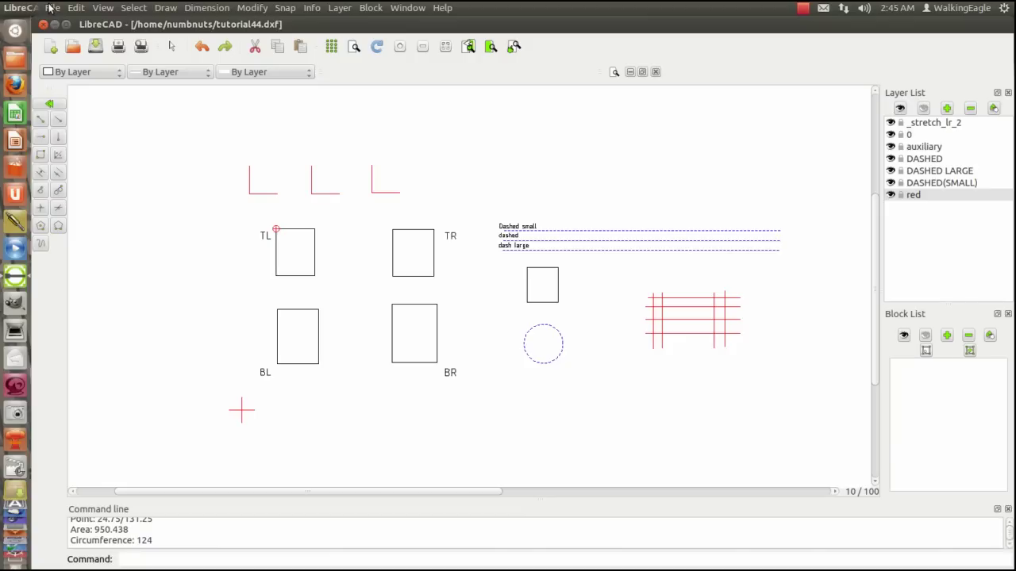
click(50, 8)
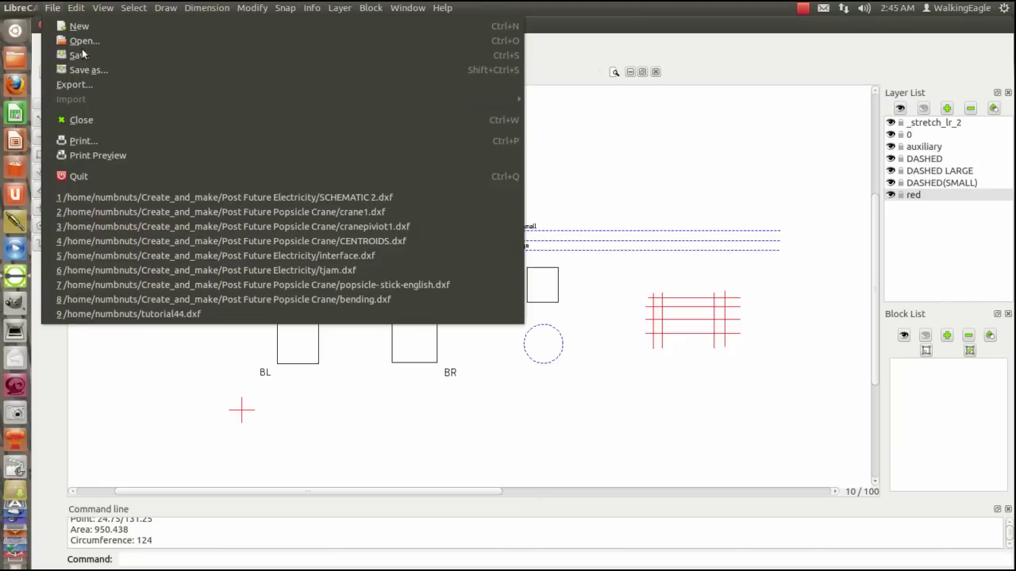
click(109, 434)
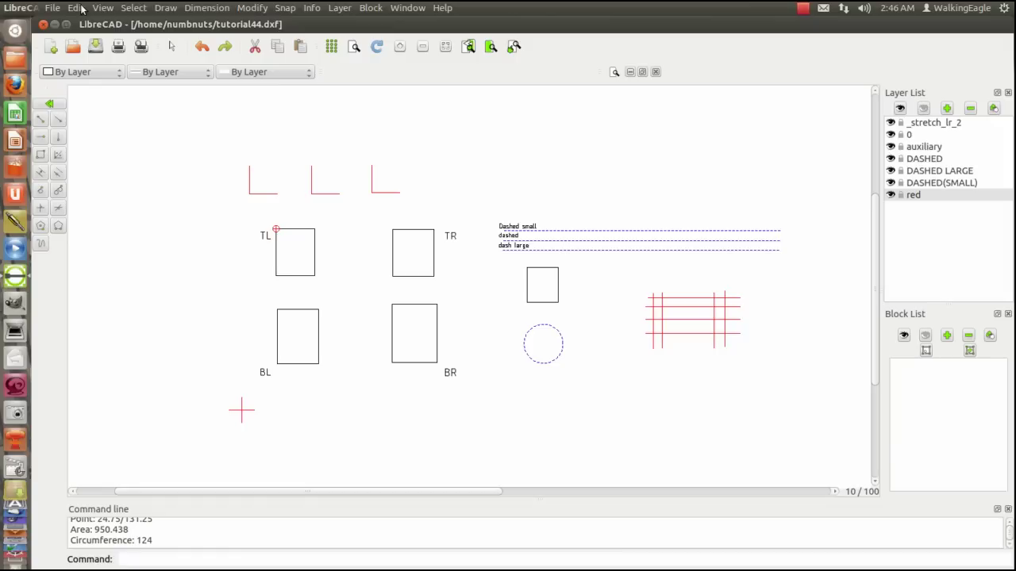
click(104, 8)
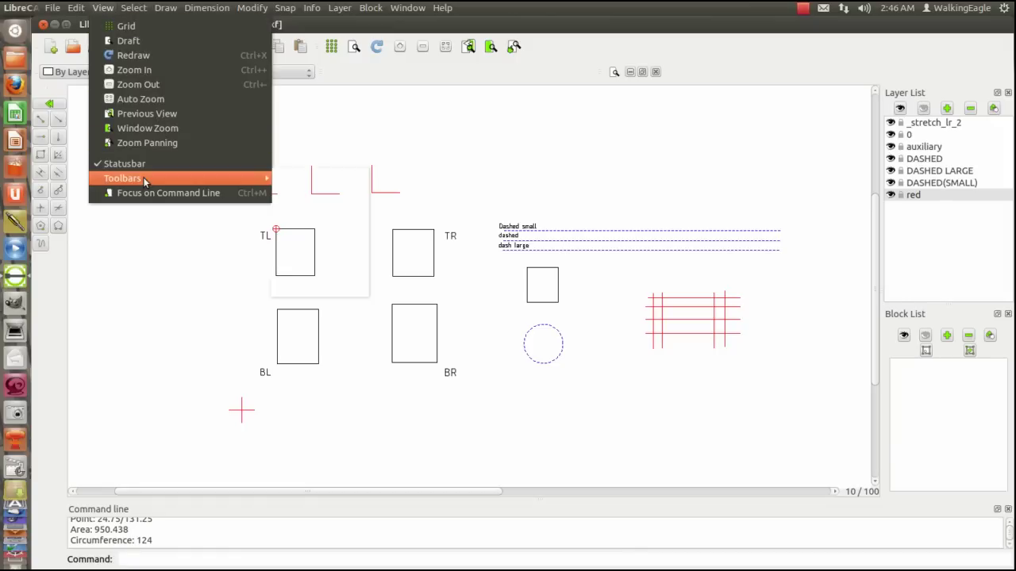
mouse_move(123, 178)
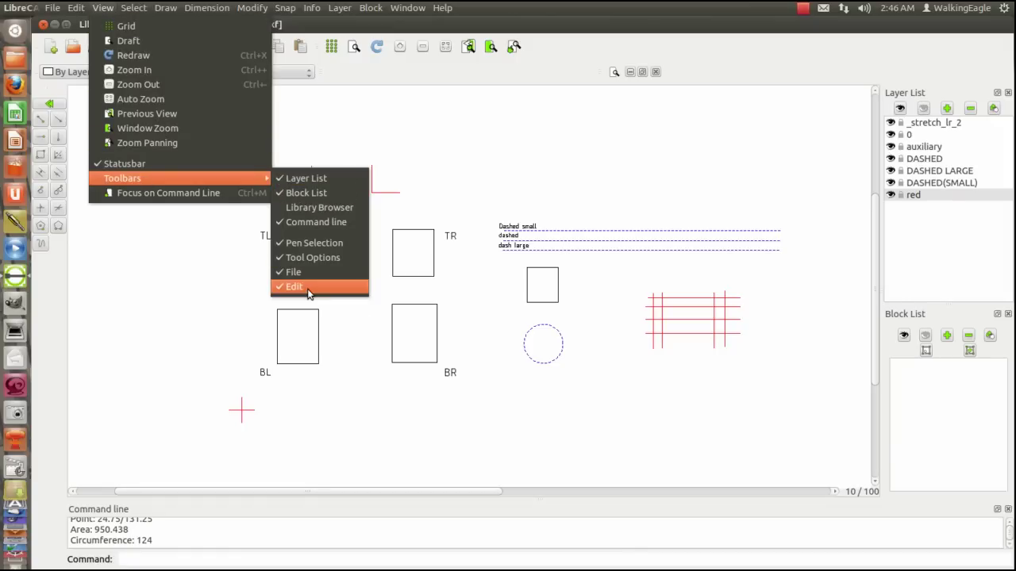
click(304, 292)
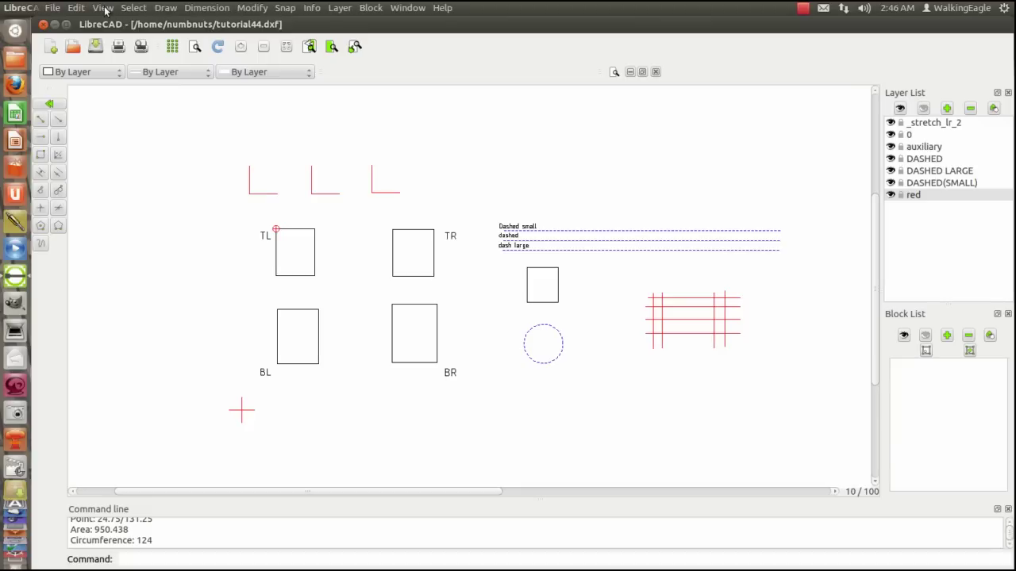
click(106, 8)
mouse_move(123, 178)
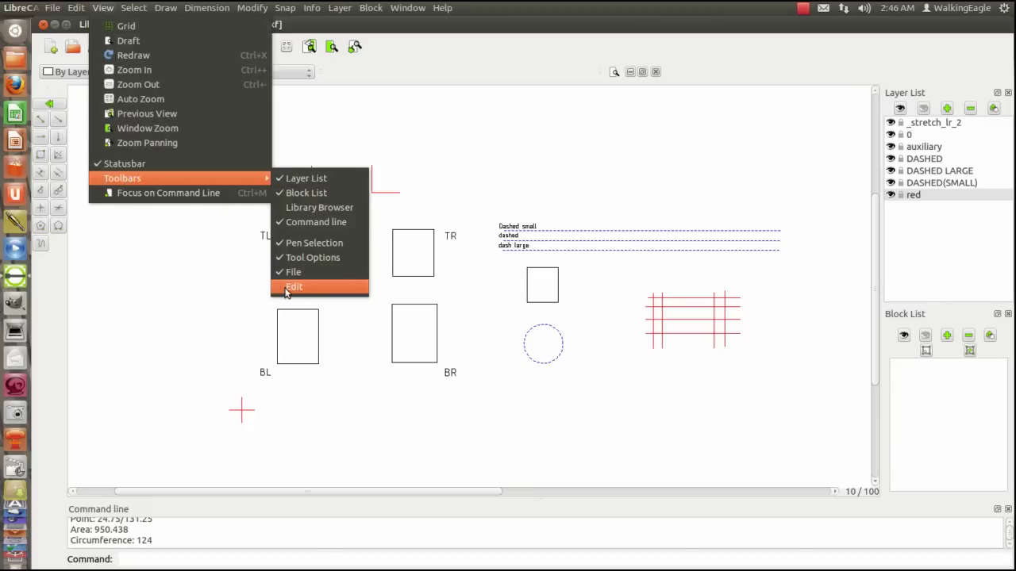
click(284, 287)
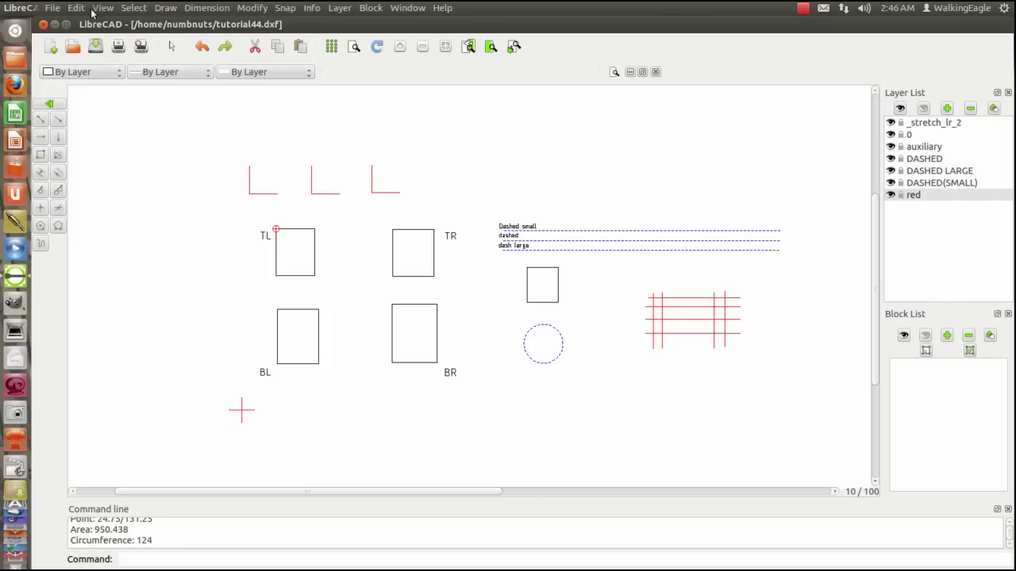
Step: Start the 40-unit vertical line tool with its snap point set to End
click(113, 8)
mouse_move(123, 178)
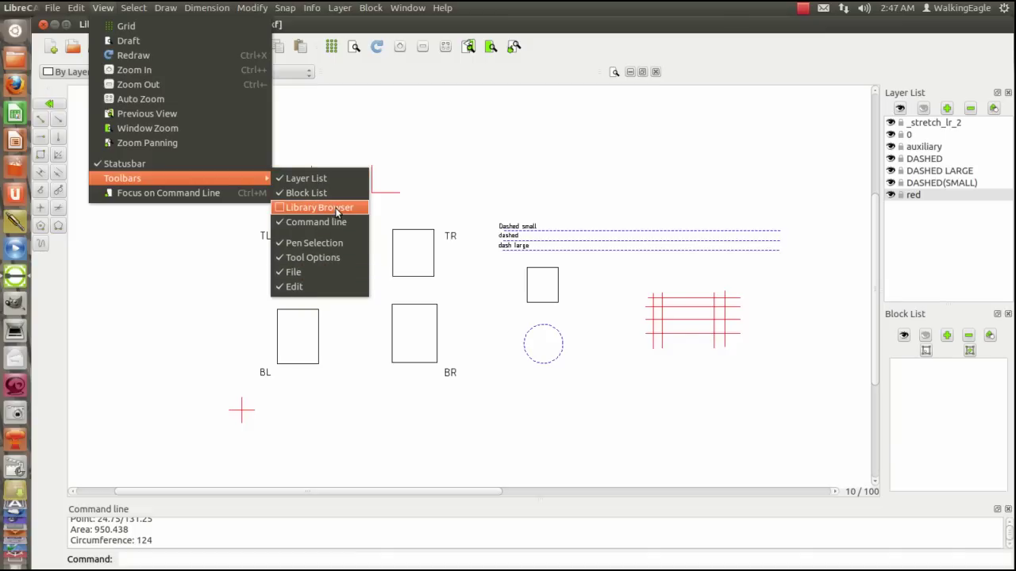
click(132, 270)
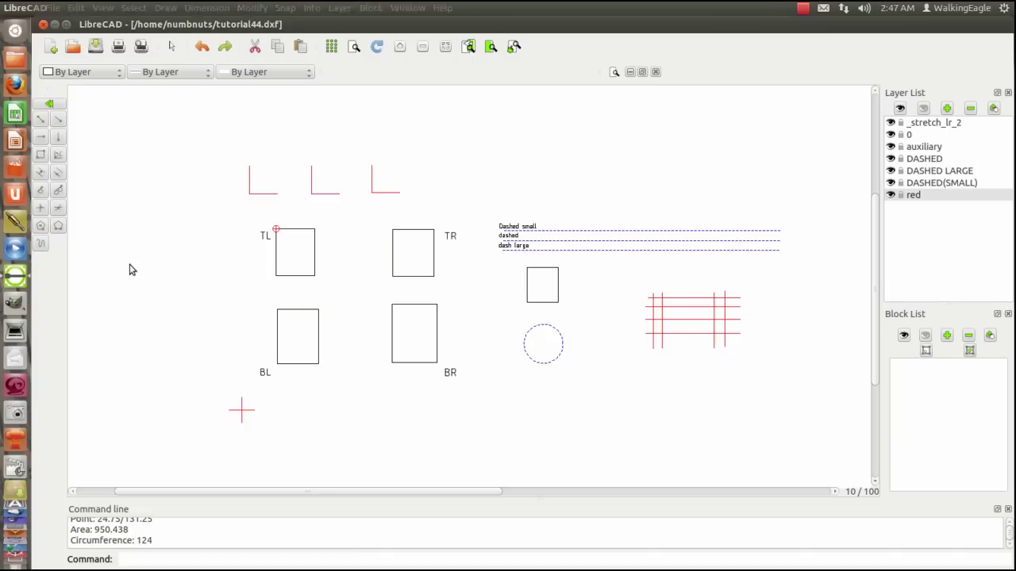
click(41, 138)
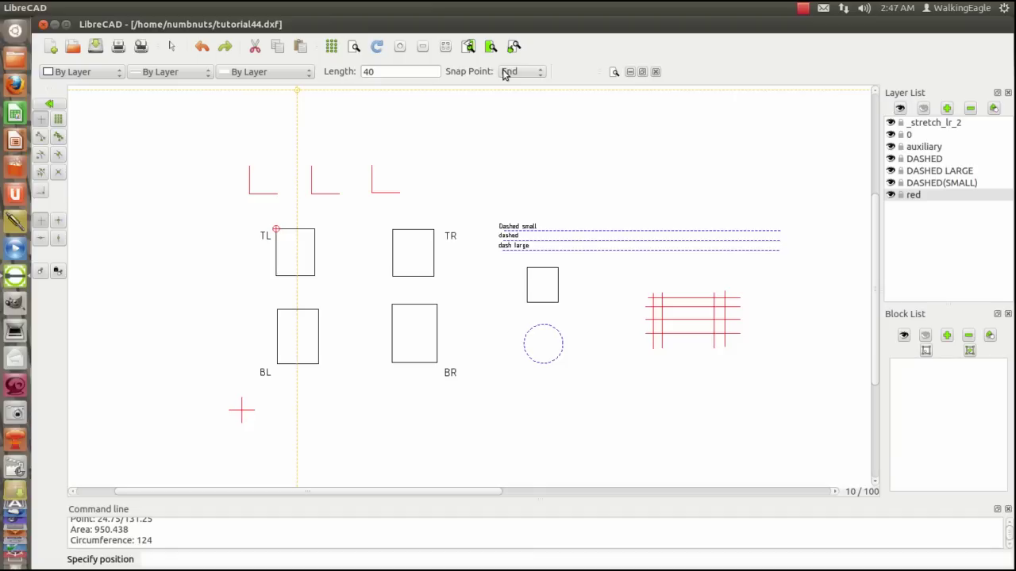
click(539, 73)
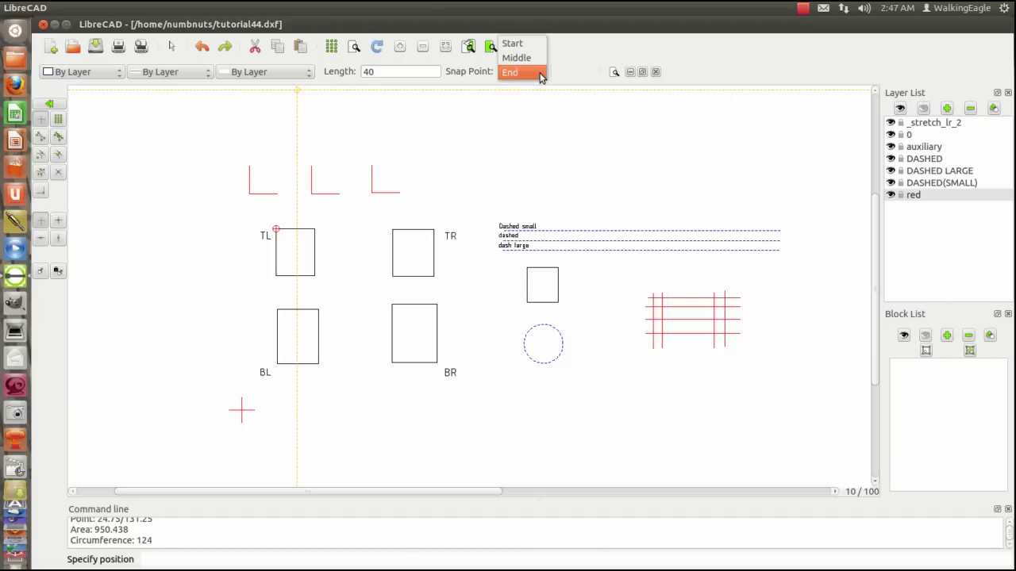
click(481, 99)
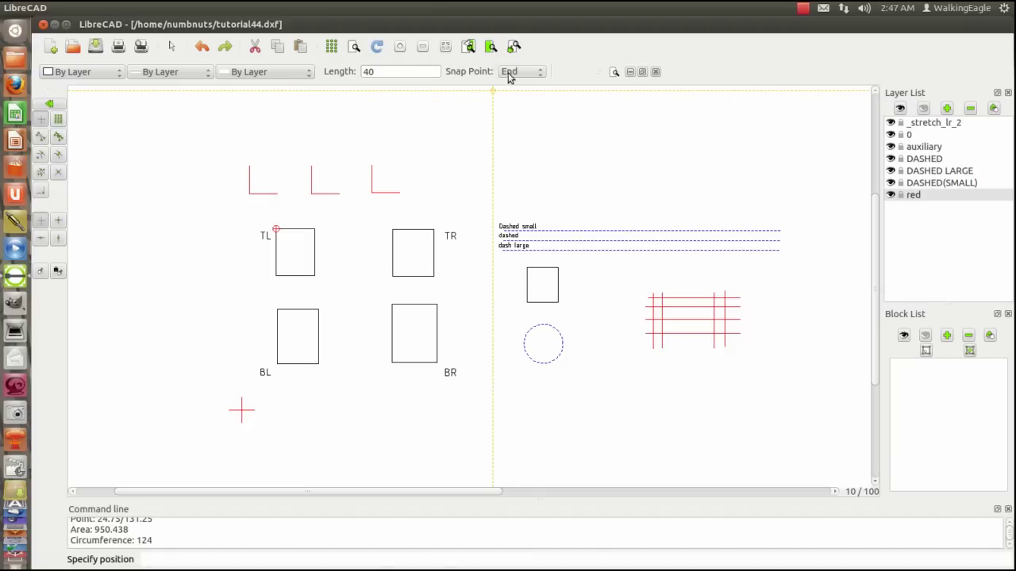
click(102, 8)
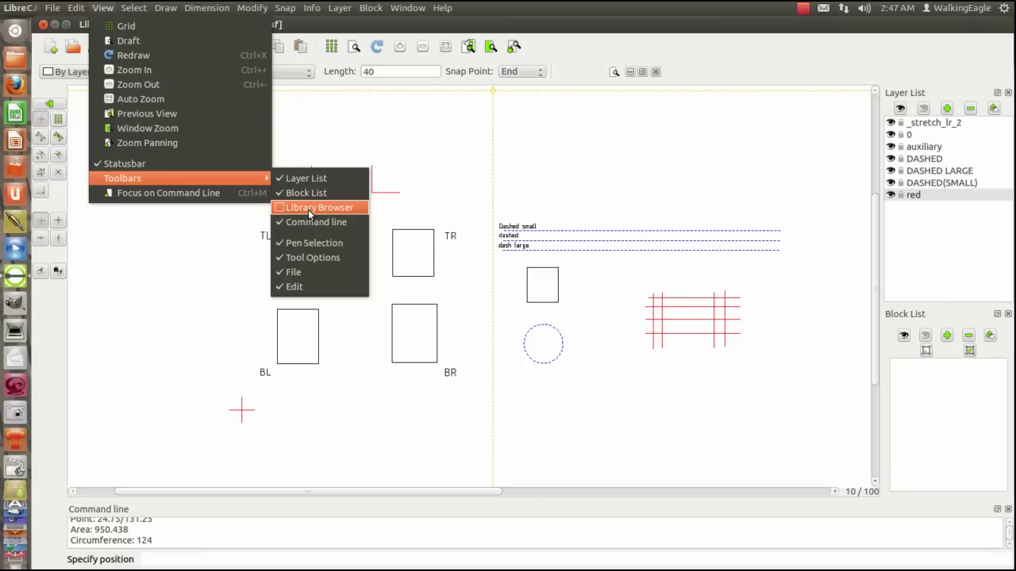
Step: Show the Library Browser and open its misc folder to see a3, screw, t-part and tux
click(309, 211)
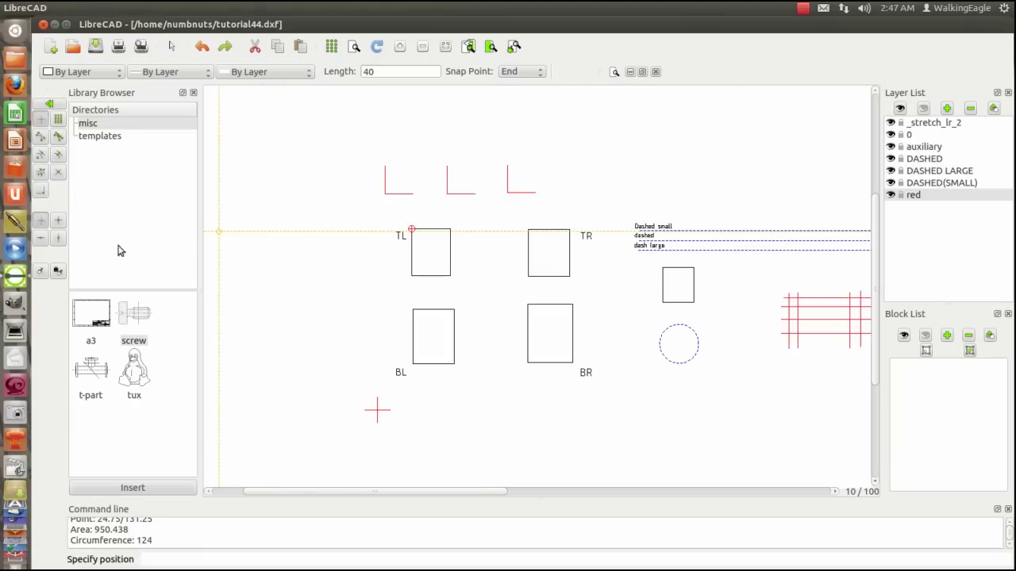
click(110, 139)
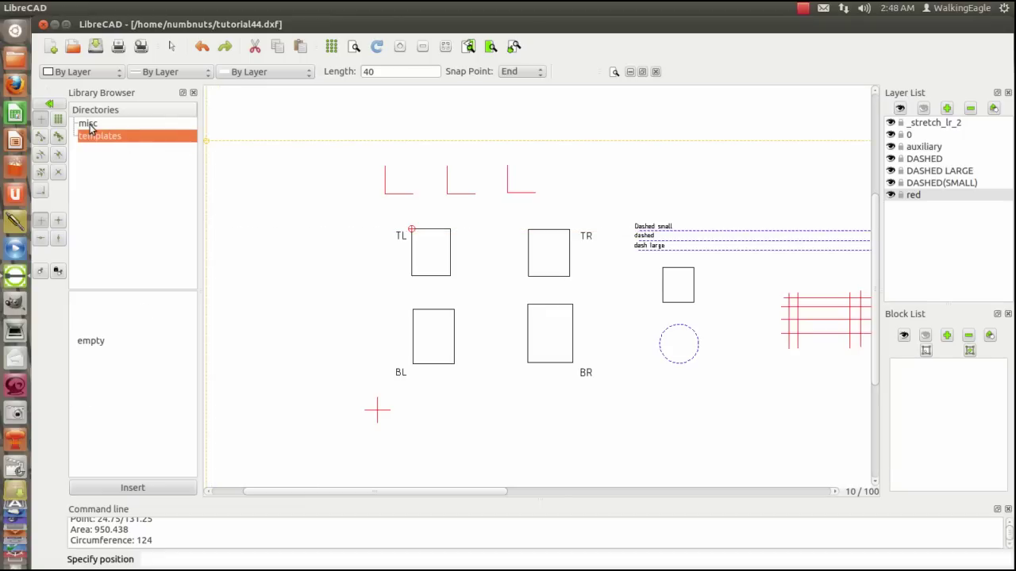
click(91, 128)
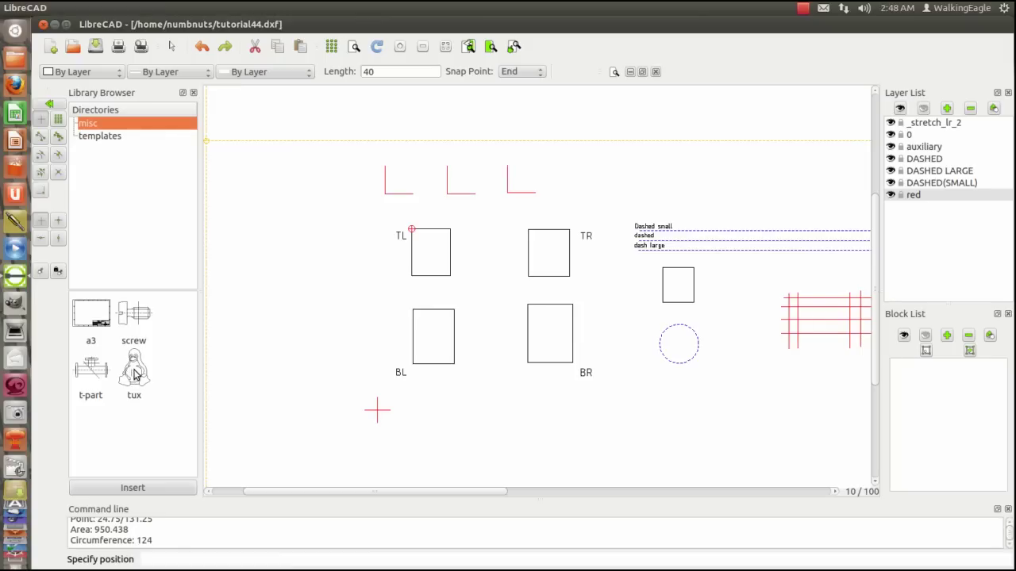
click(133, 376)
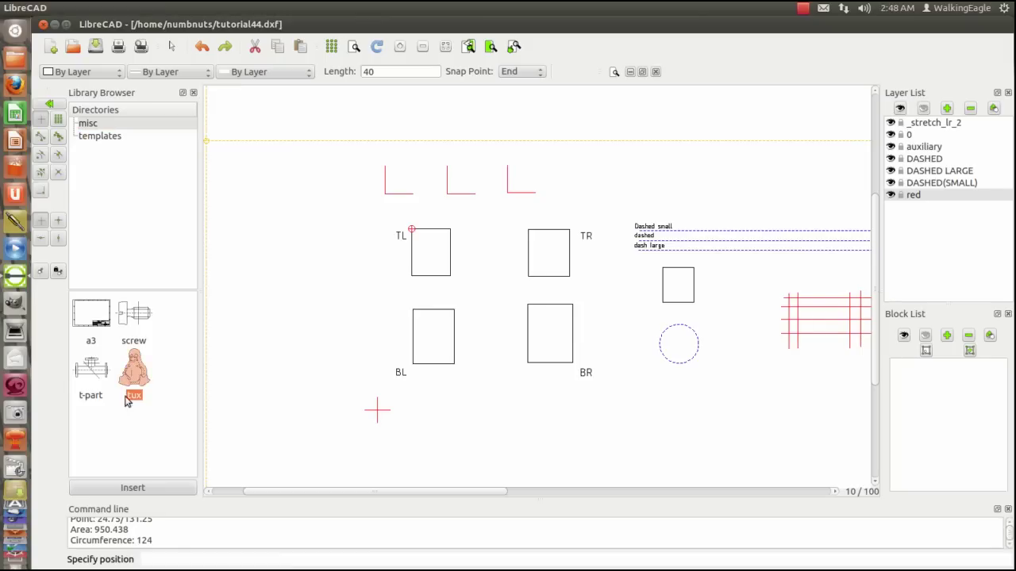
click(133, 488)
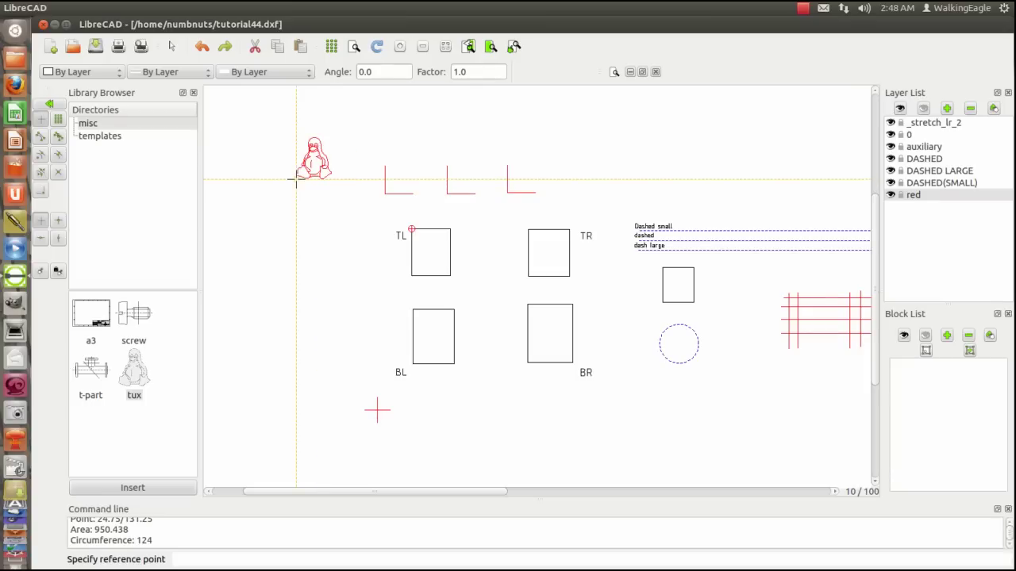
click(296, 179)
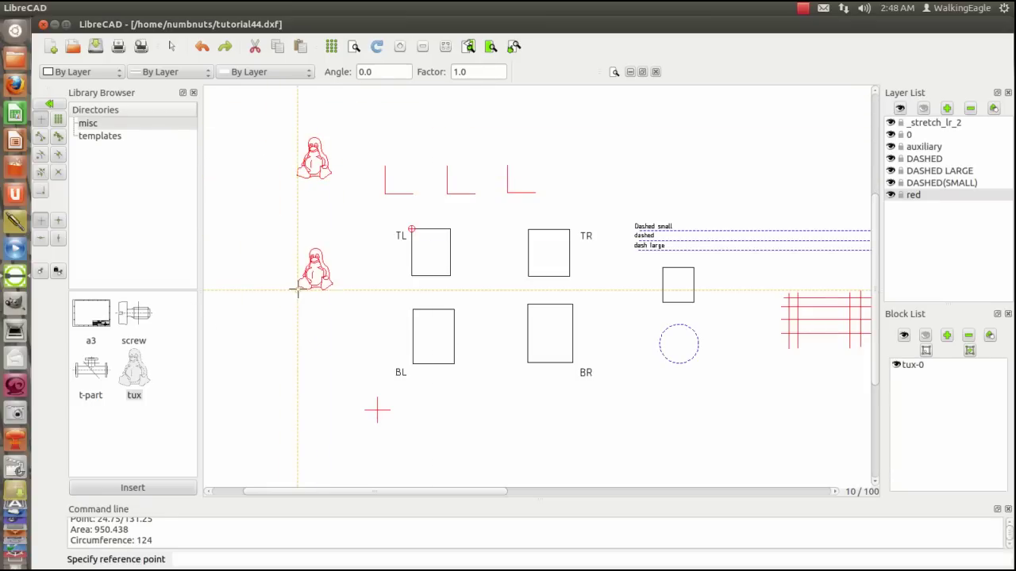
key(Escape)
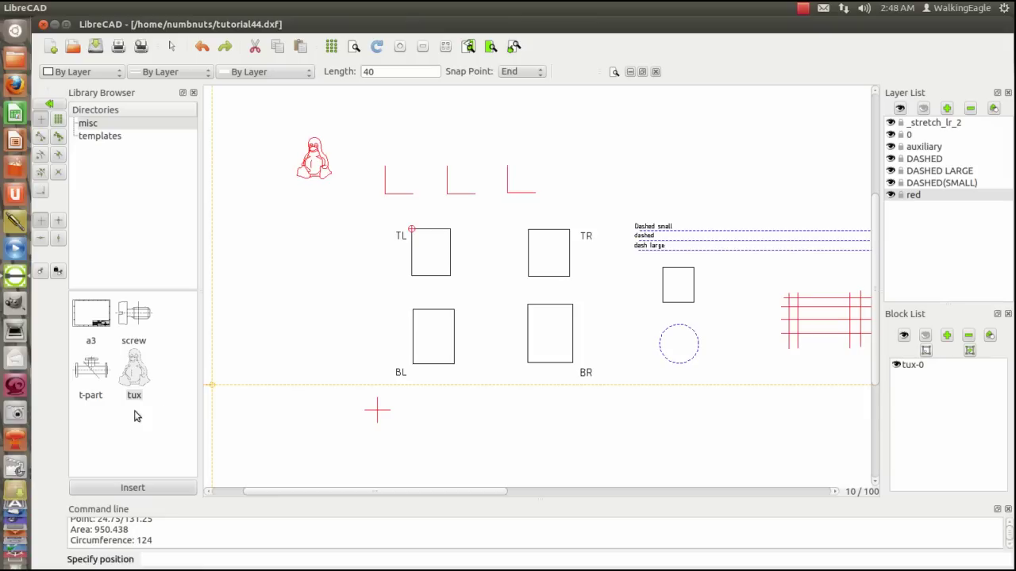
click(138, 316)
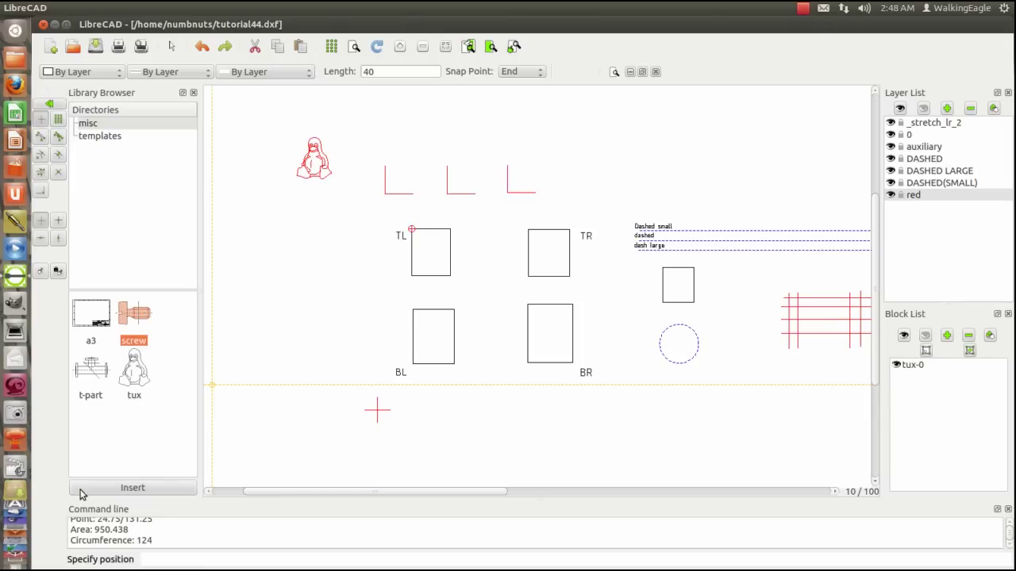
click(135, 489)
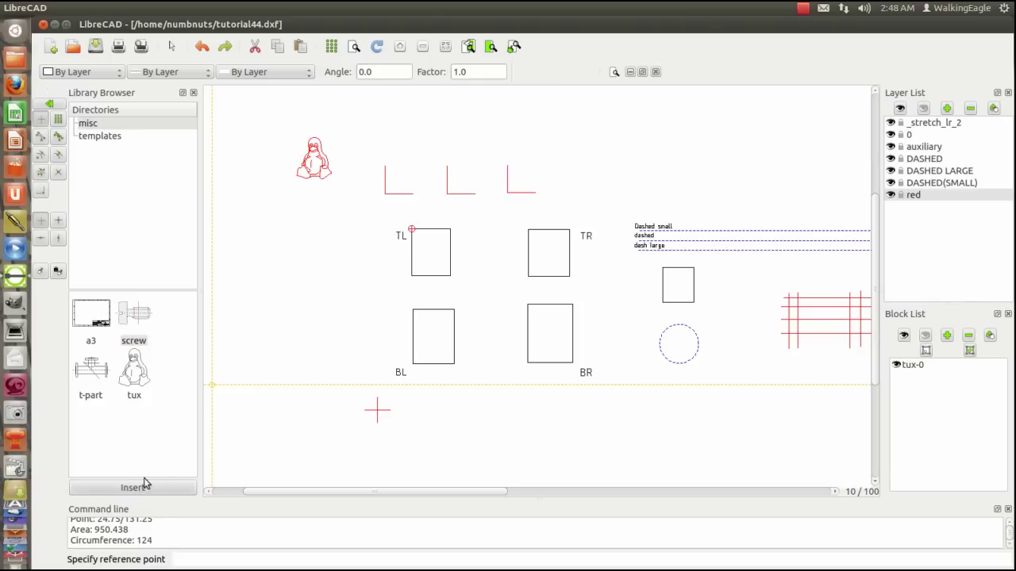
click(301, 192)
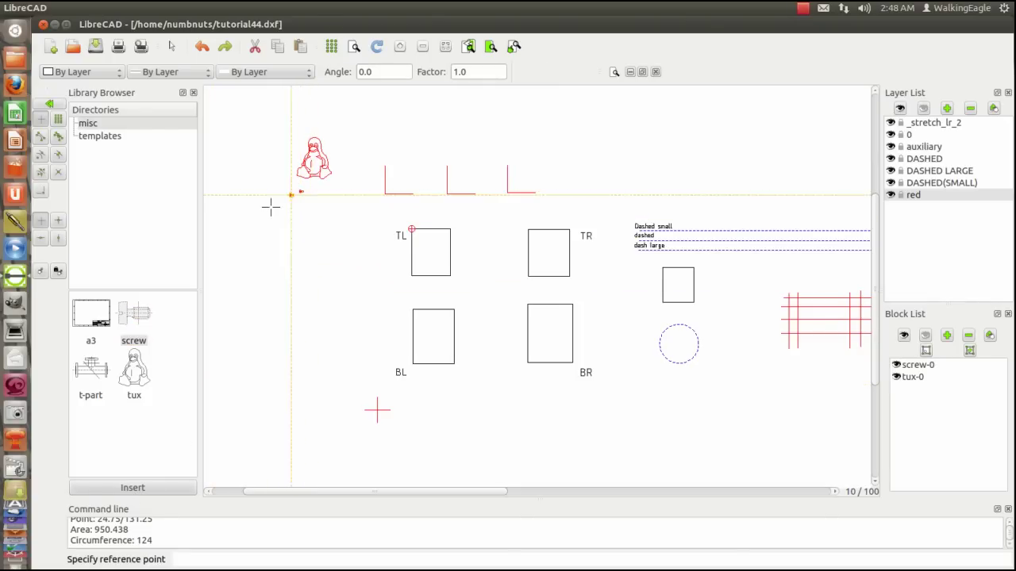
right_click(266, 249)
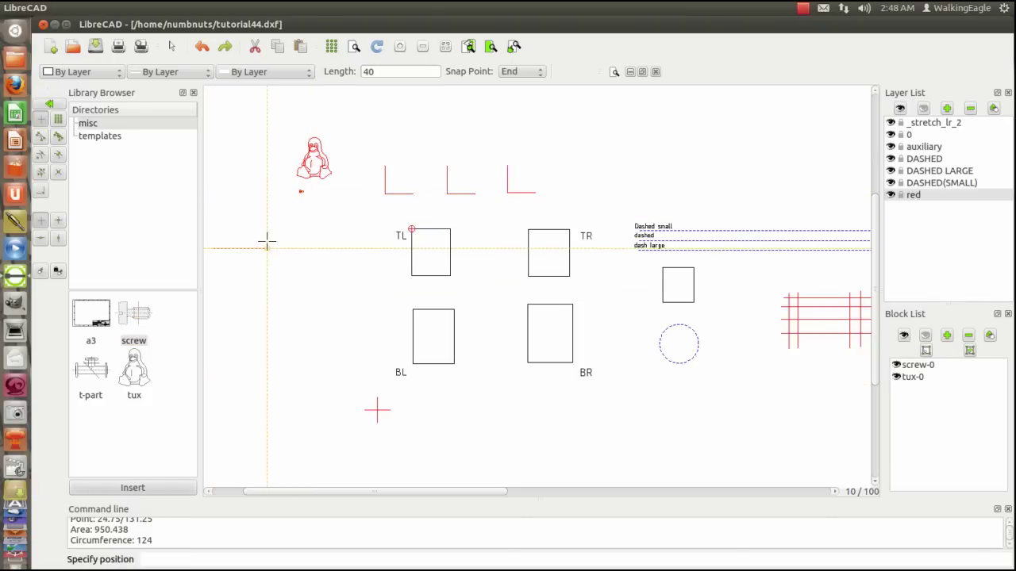
click(488, 48)
click(276, 180)
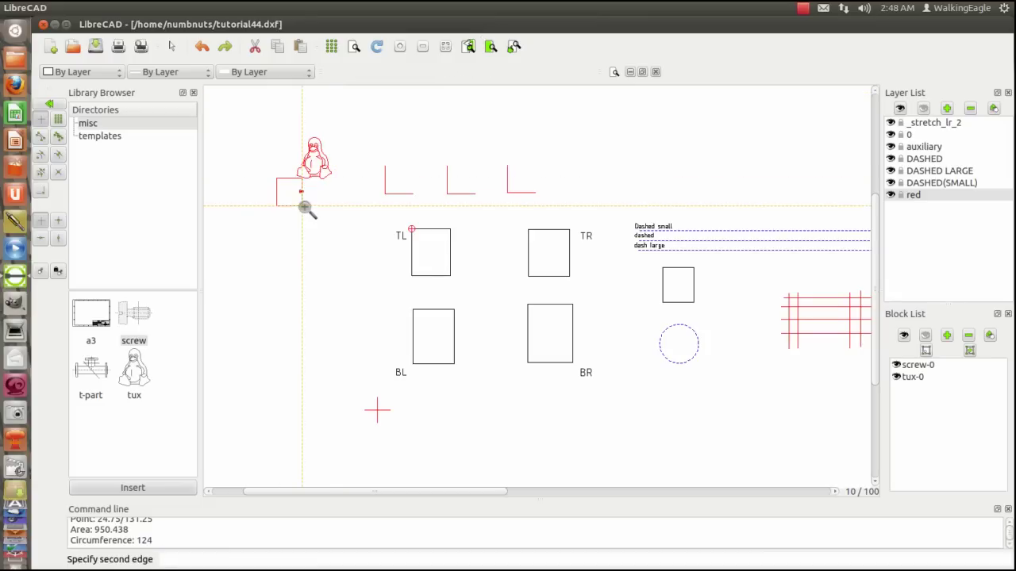
click(319, 210)
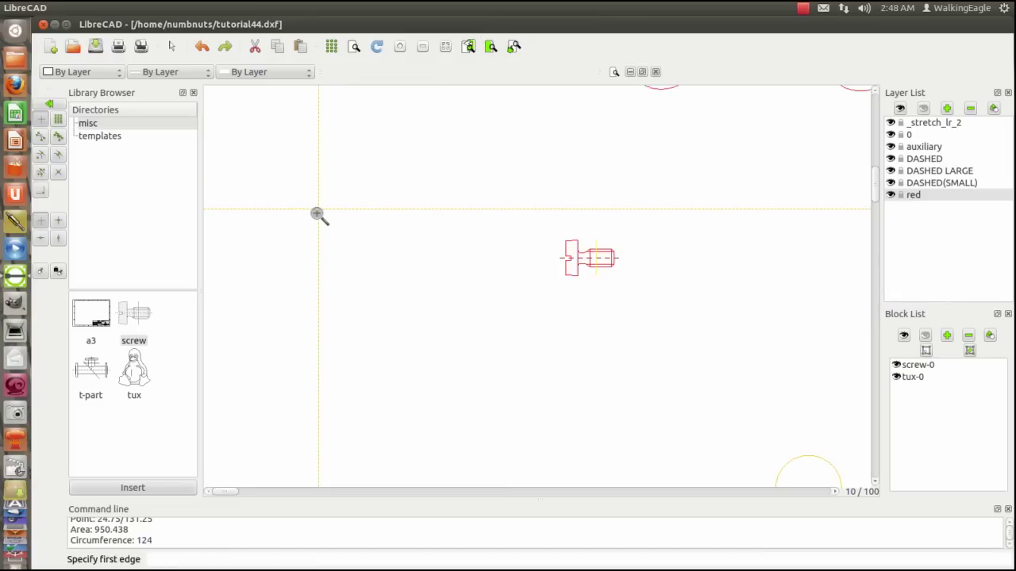
click(469, 47)
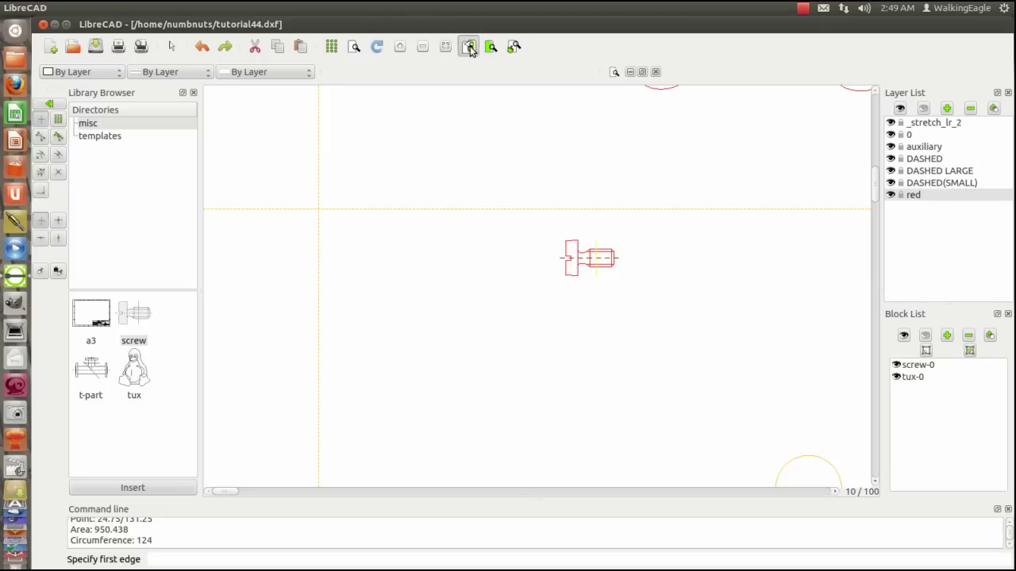
right_click(240, 231)
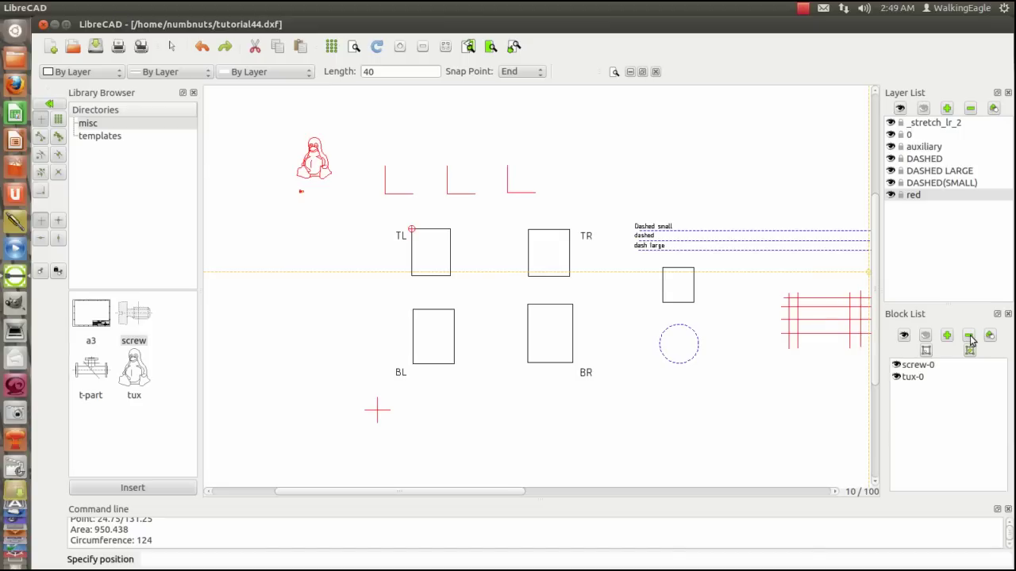
click(941, 367)
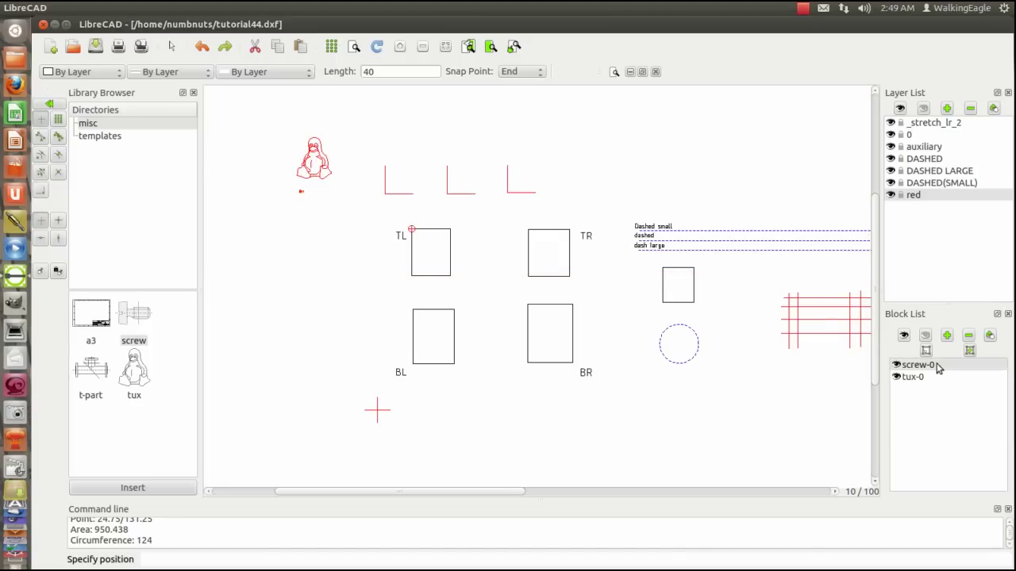
click(967, 335)
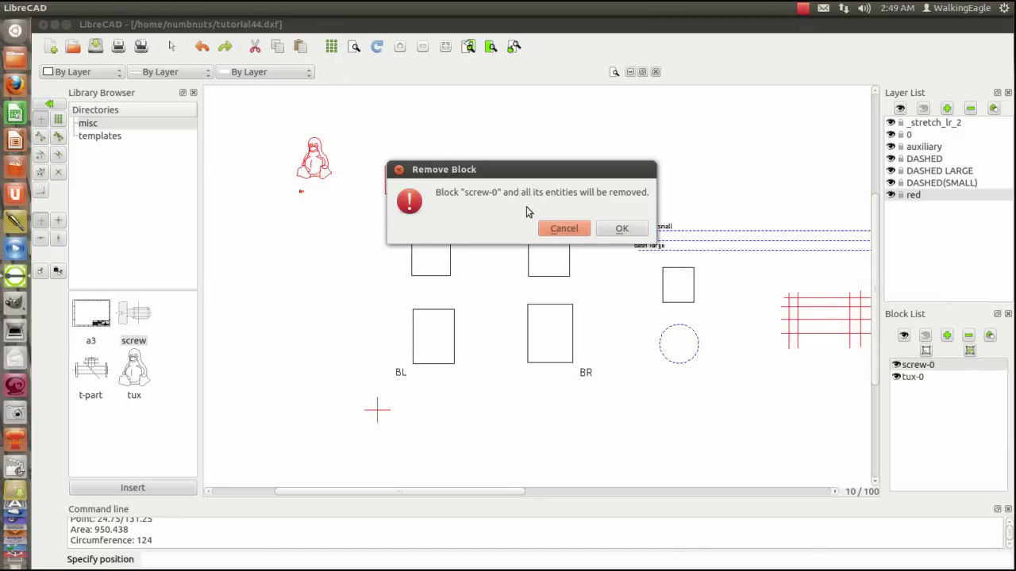
click(621, 228)
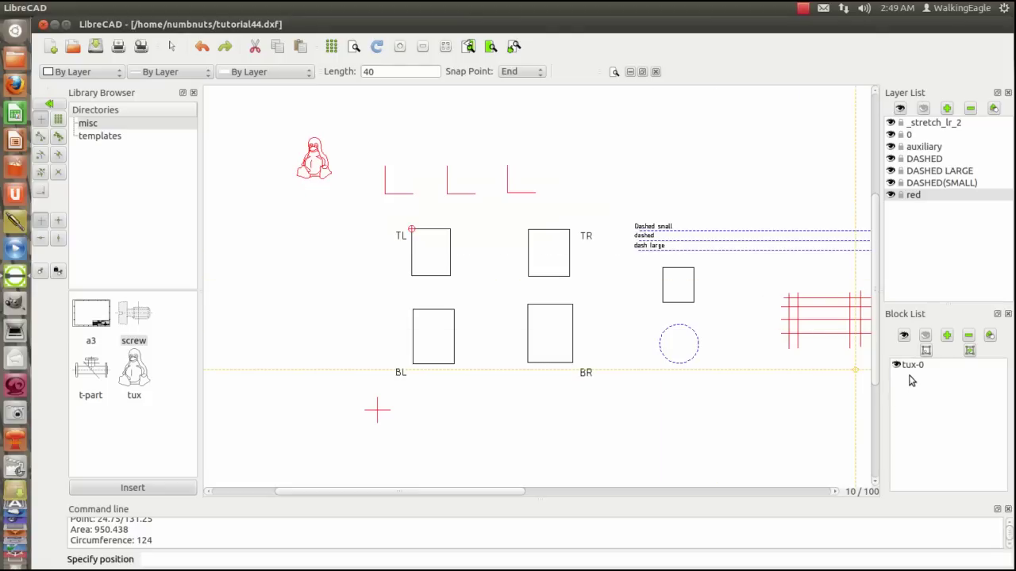
click(911, 367)
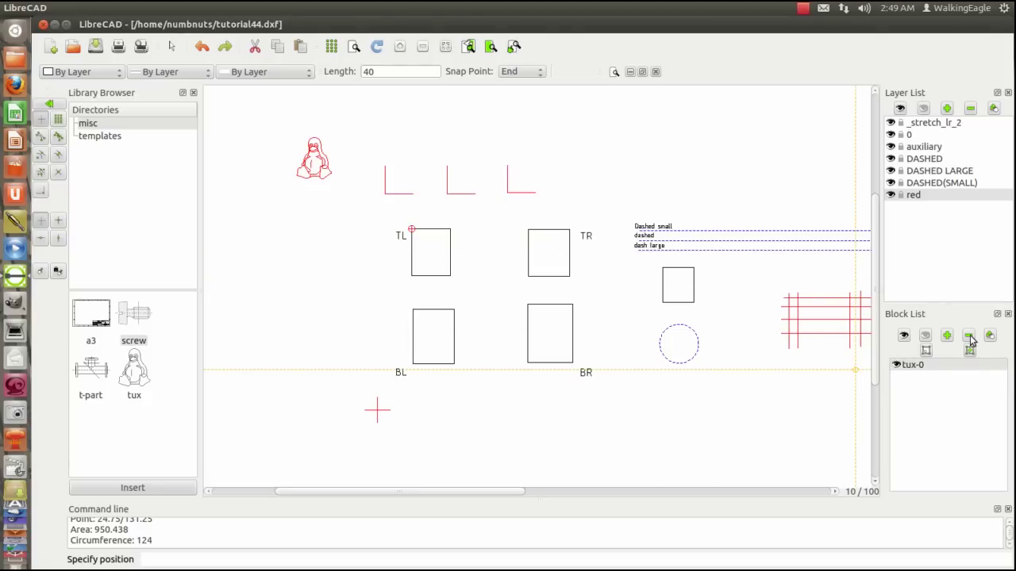
click(969, 337)
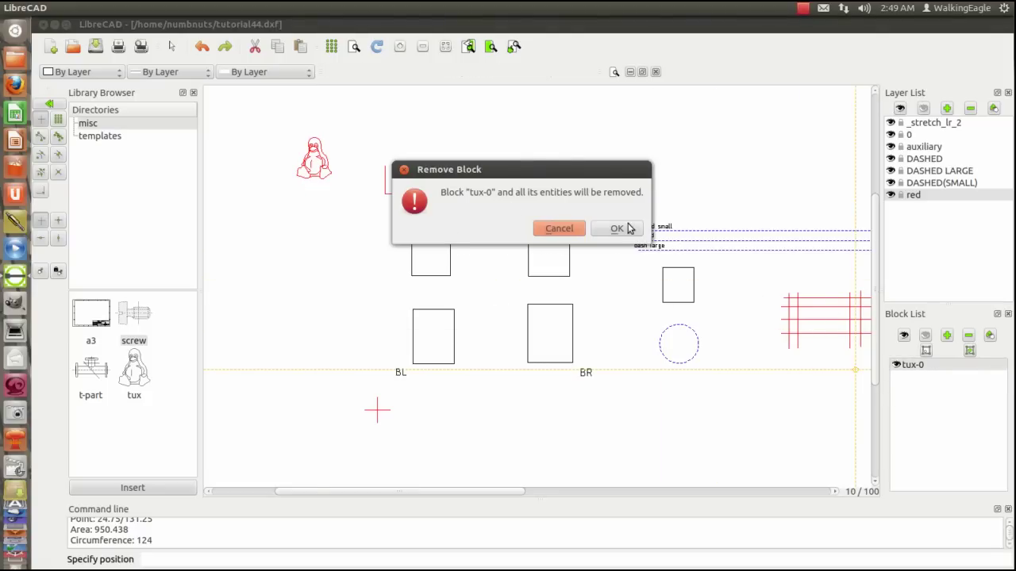
click(617, 229)
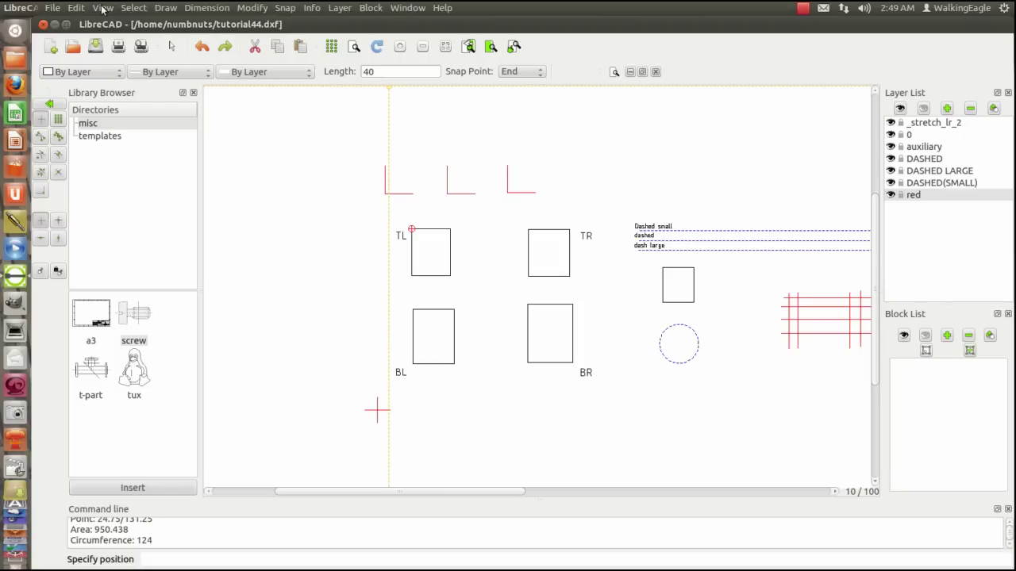
Step: Close the Library Browser panel and end the active tool, returning to the main tools
click(103, 7)
mouse_move(122, 178)
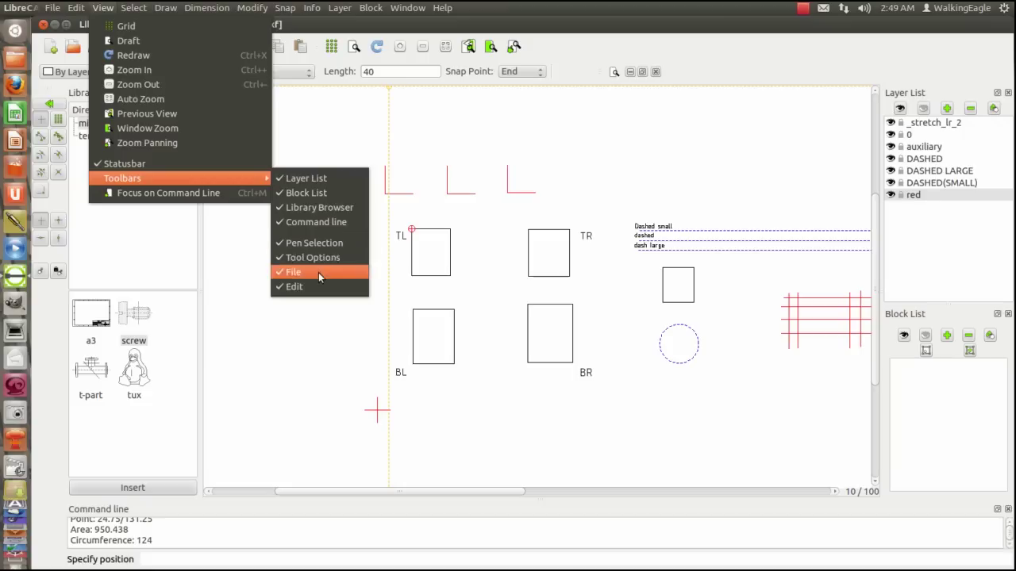
click(229, 333)
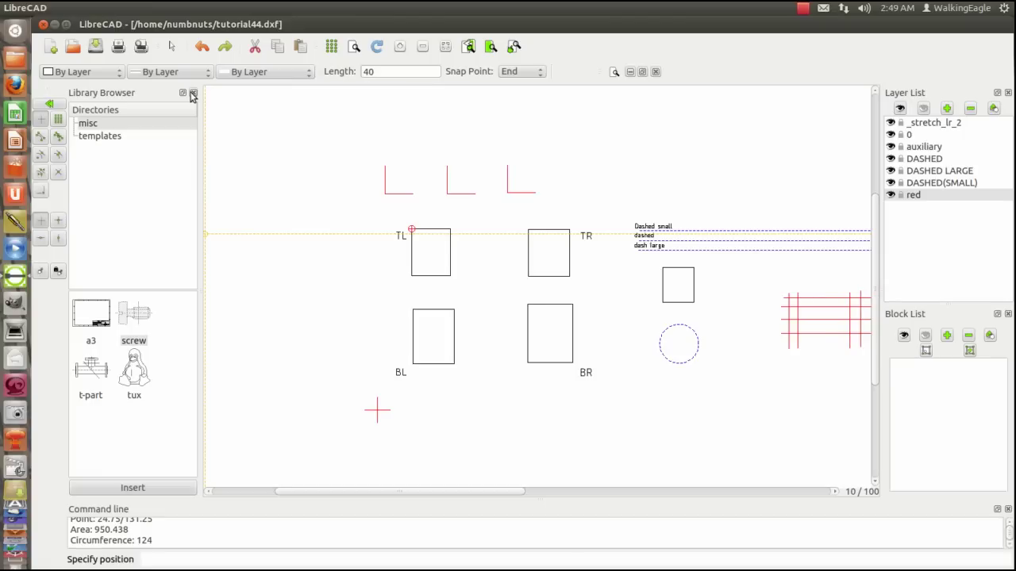
click(192, 94)
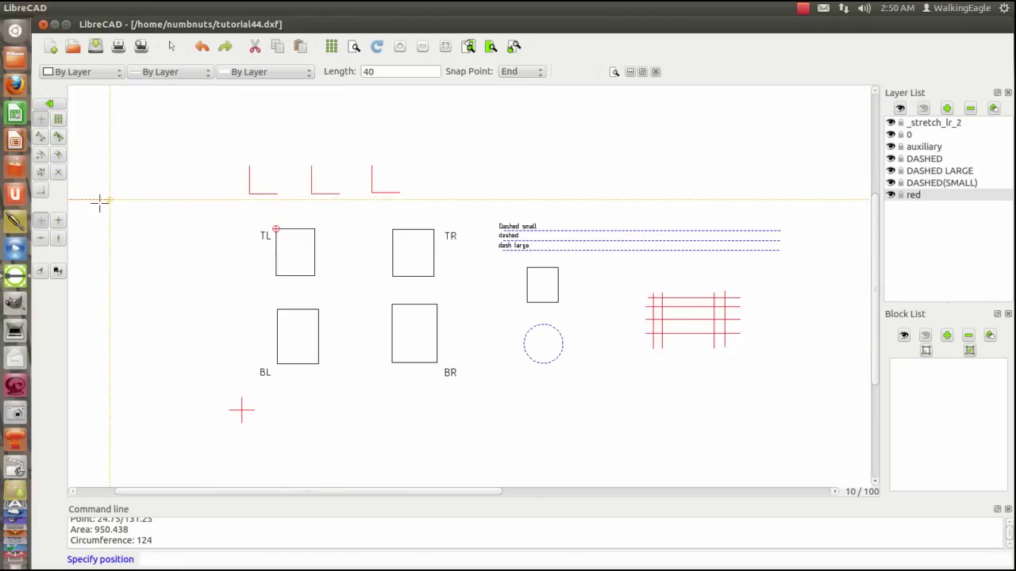
click(56, 107)
click(51, 109)
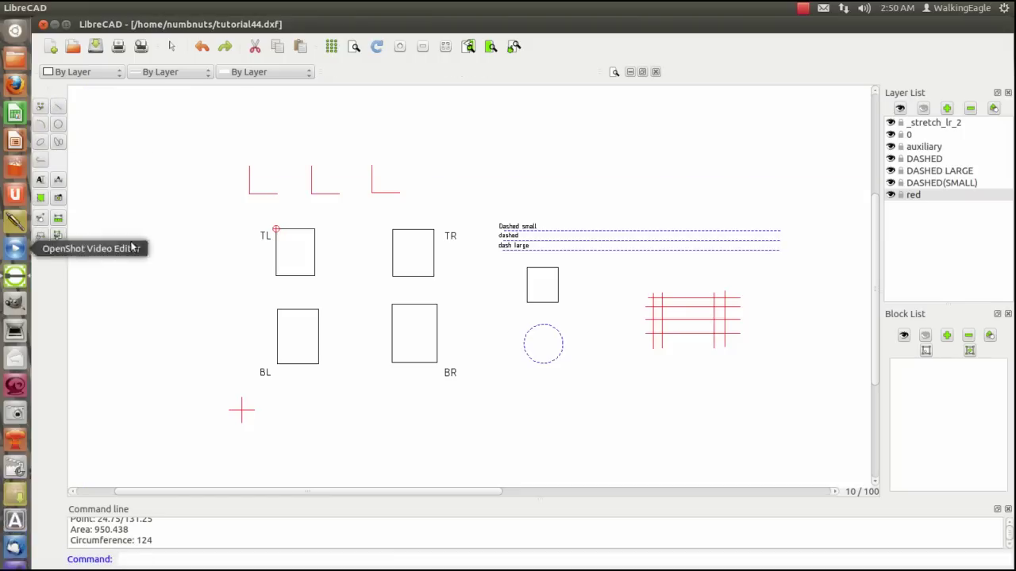
Step: Open the red corner line's properties from the Modify tools and confirm them unchanged
click(39, 222)
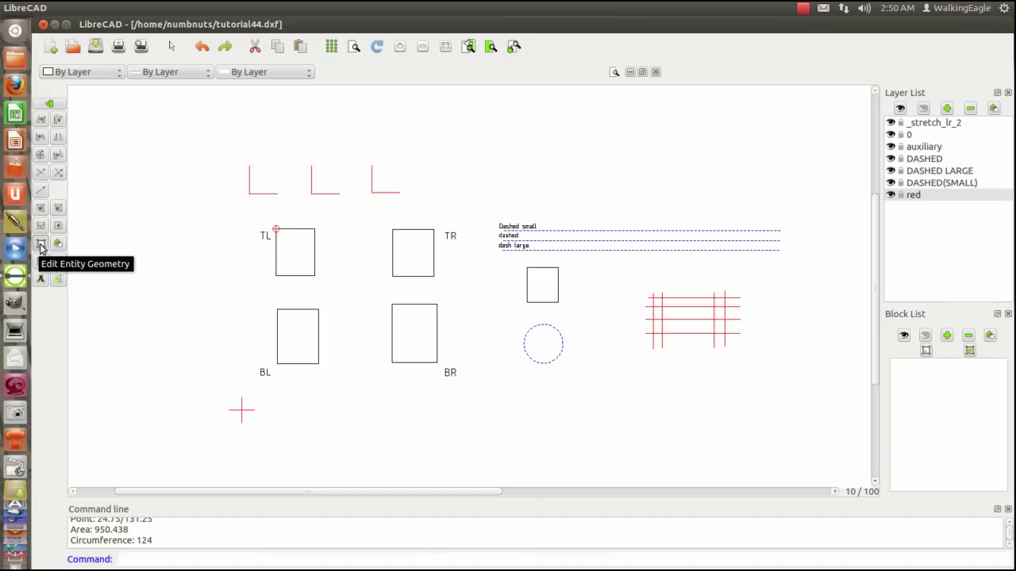
click(262, 192)
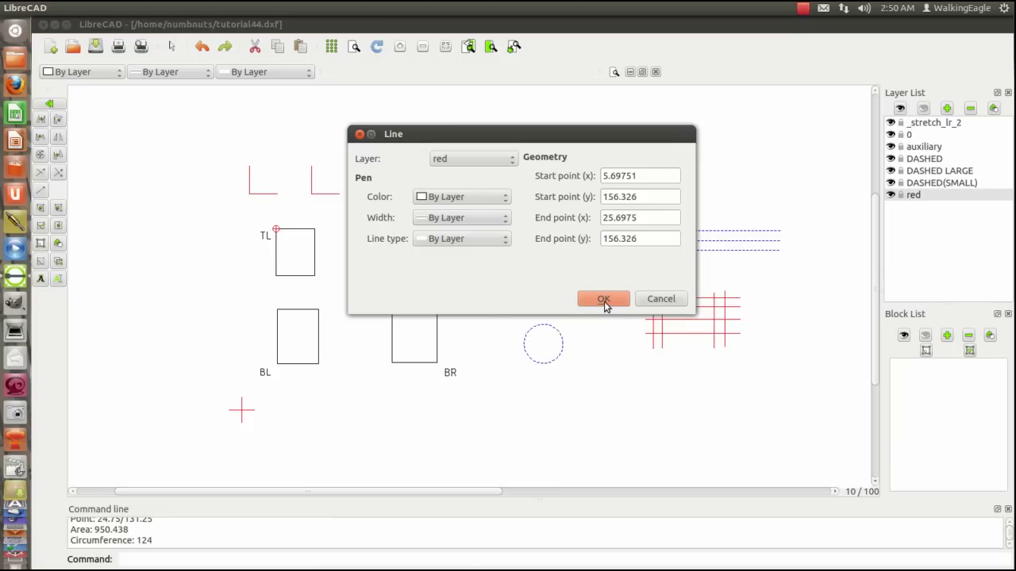
click(603, 300)
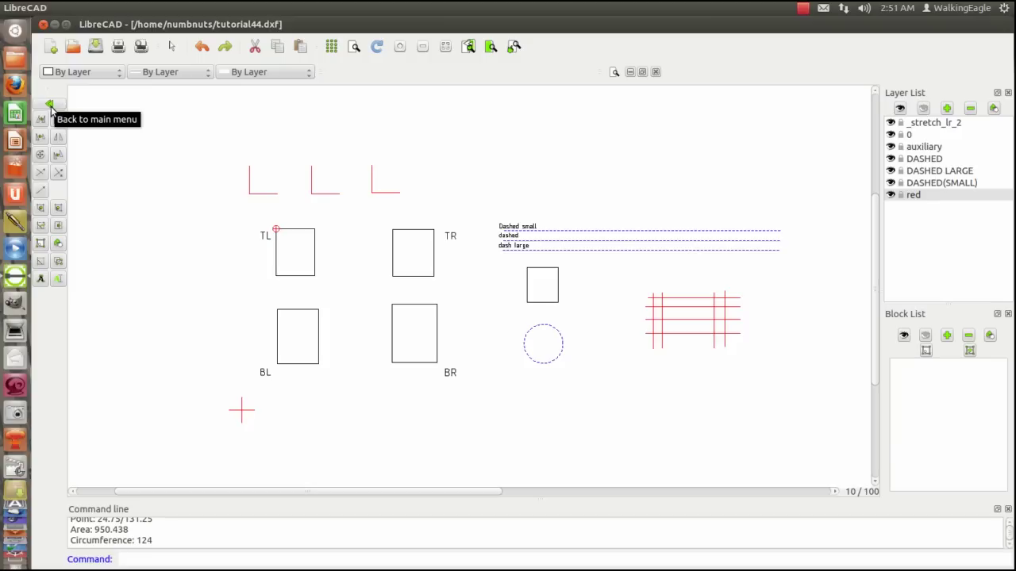
Step: Measure the left red L's horizontal arm from corner to end with Info > Distance
click(51, 109)
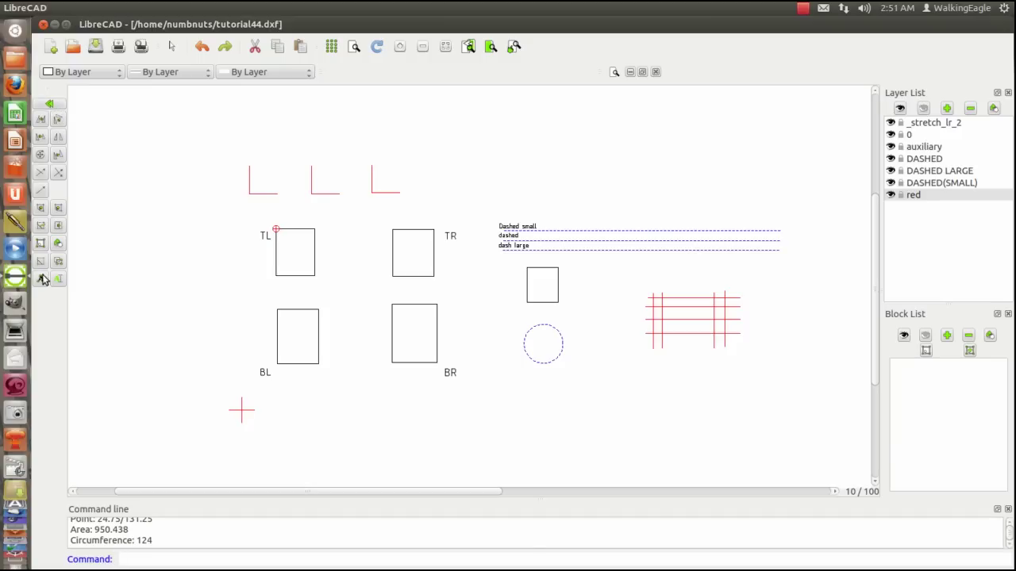
click(49, 103)
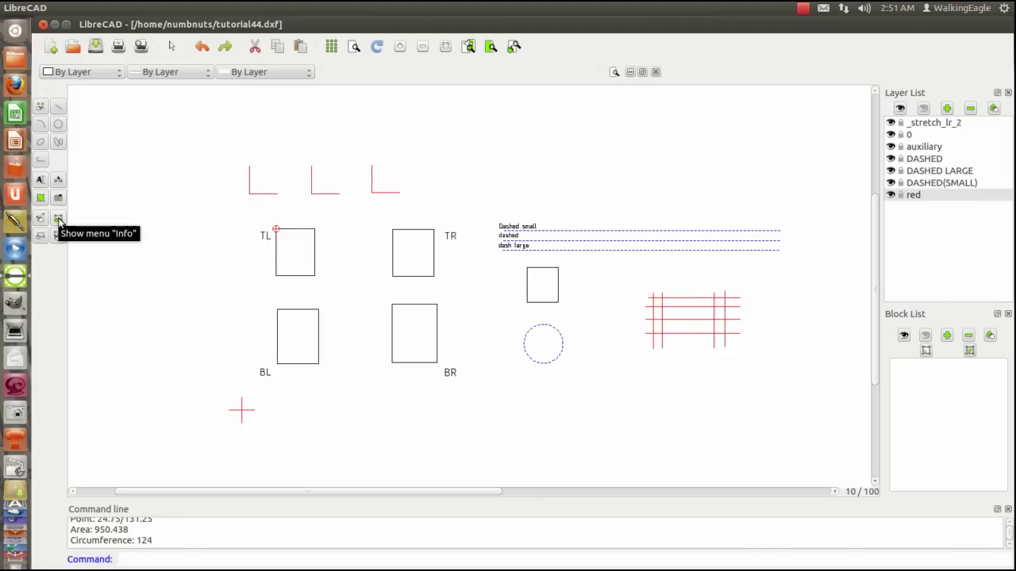
click(59, 220)
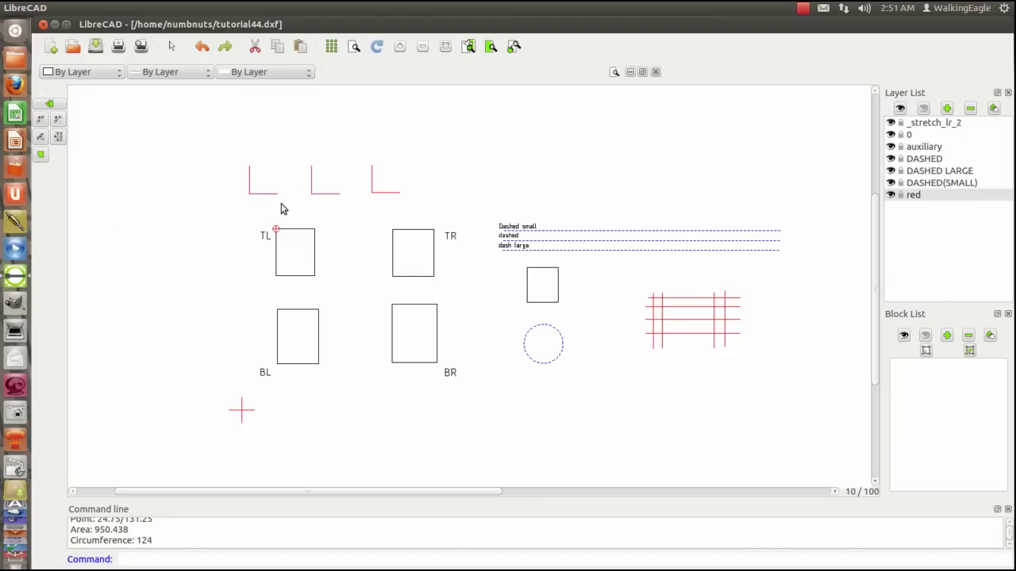
click(40, 121)
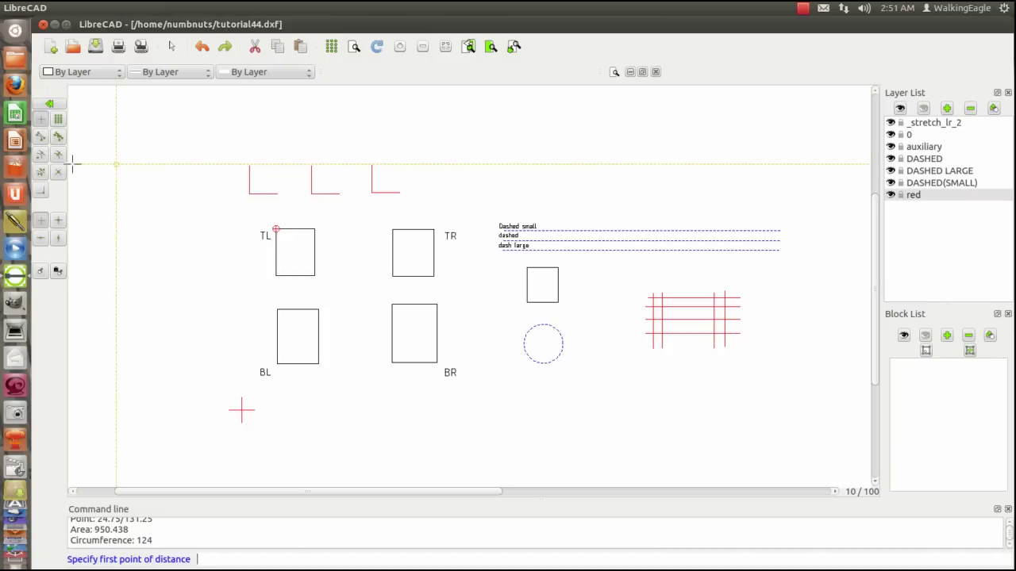
click(249, 193)
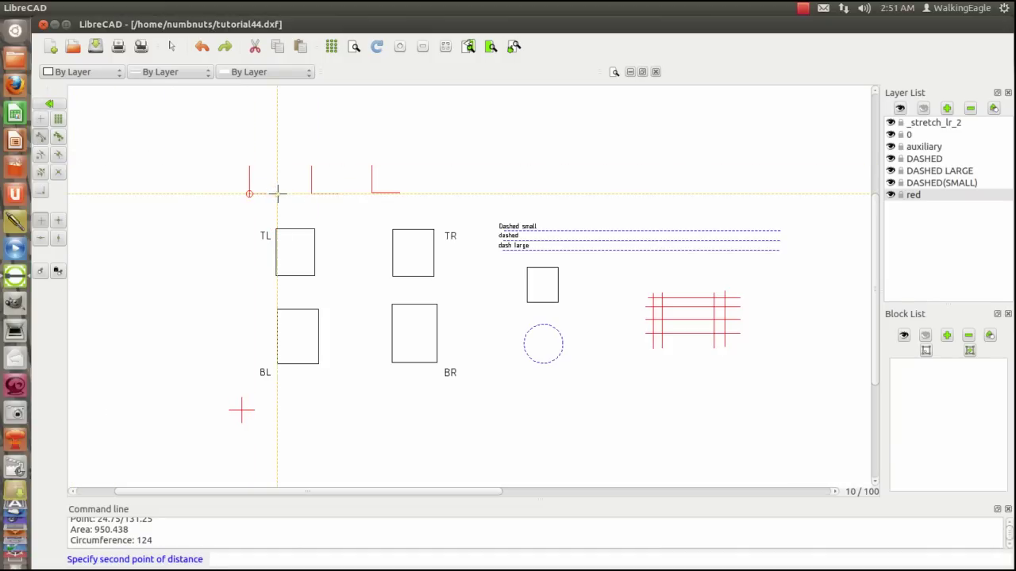
click(277, 193)
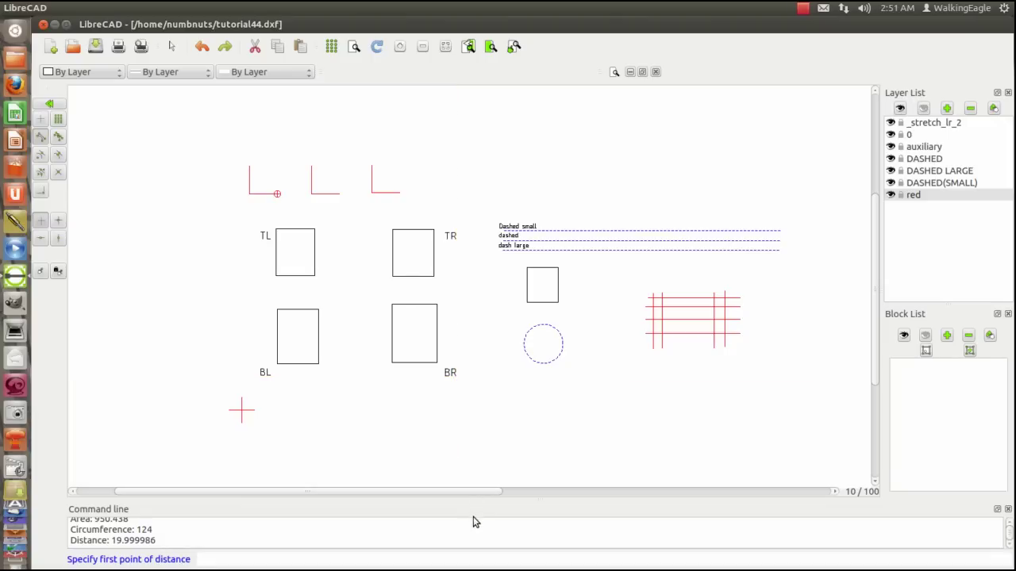
Step: Enlarge the command history area by dragging its splitter upward
scroll(474, 521, up, 5)
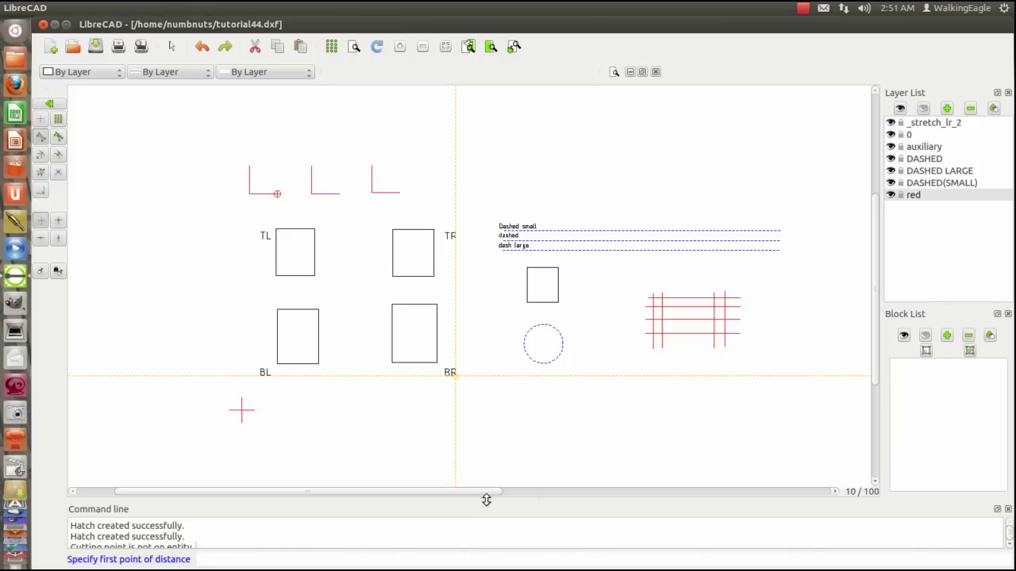
drag(486, 500, 486, 433)
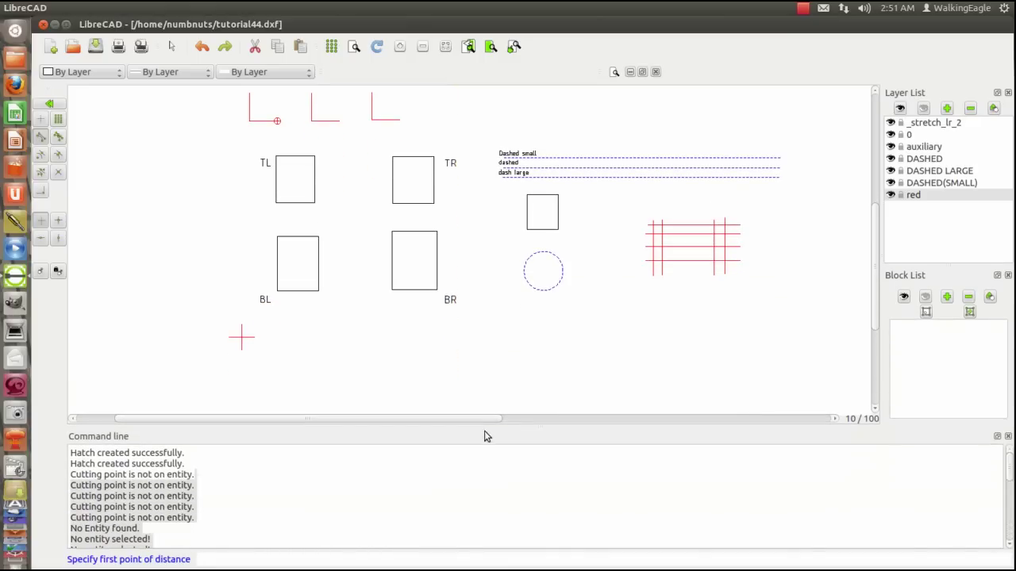
drag(1010, 465, 1008, 544)
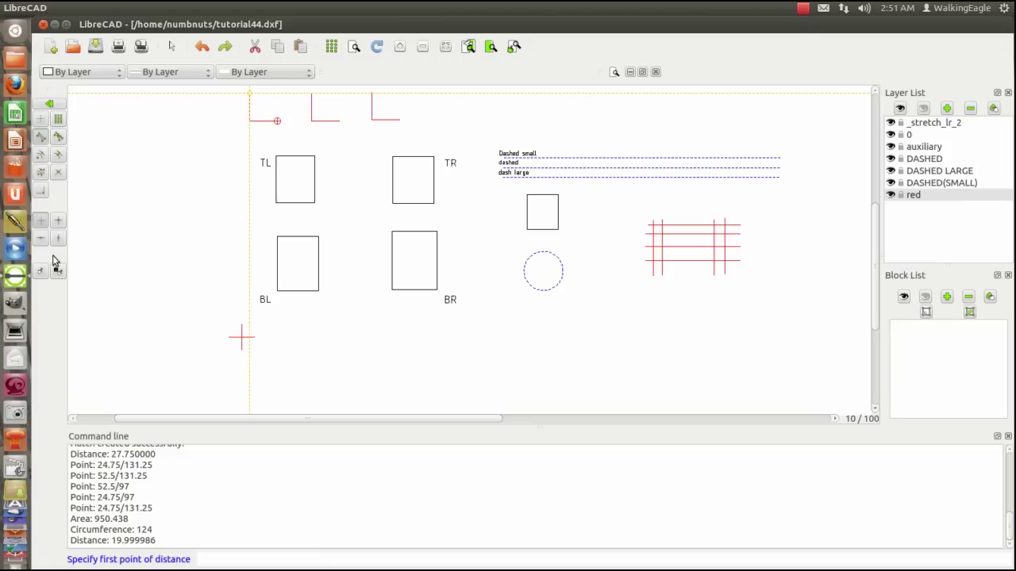
Step: Measure the TL rectangle's area and perimeter by tracing its four corners as a polygon
click(57, 105)
click(55, 106)
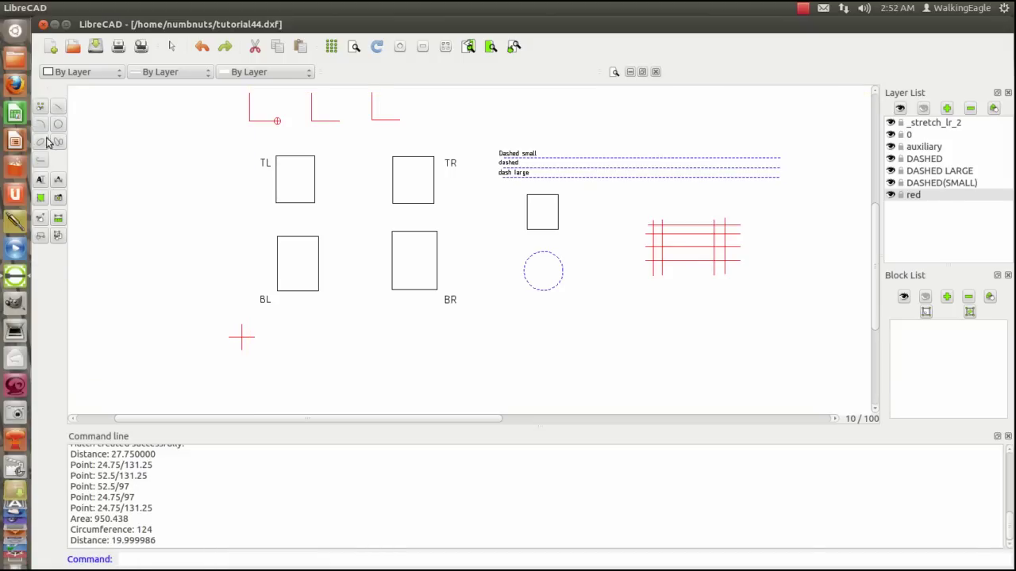
click(58, 224)
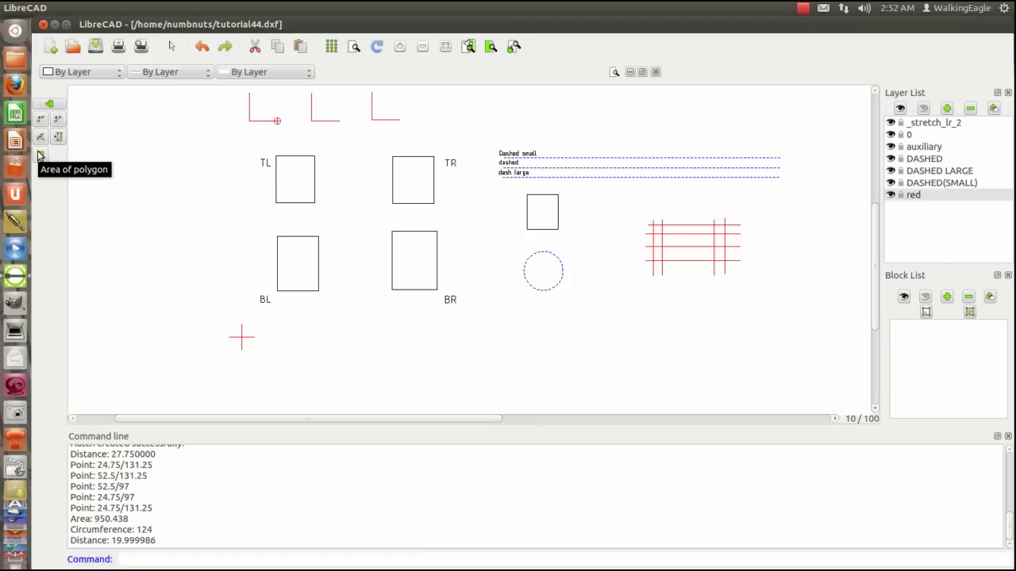
click(40, 156)
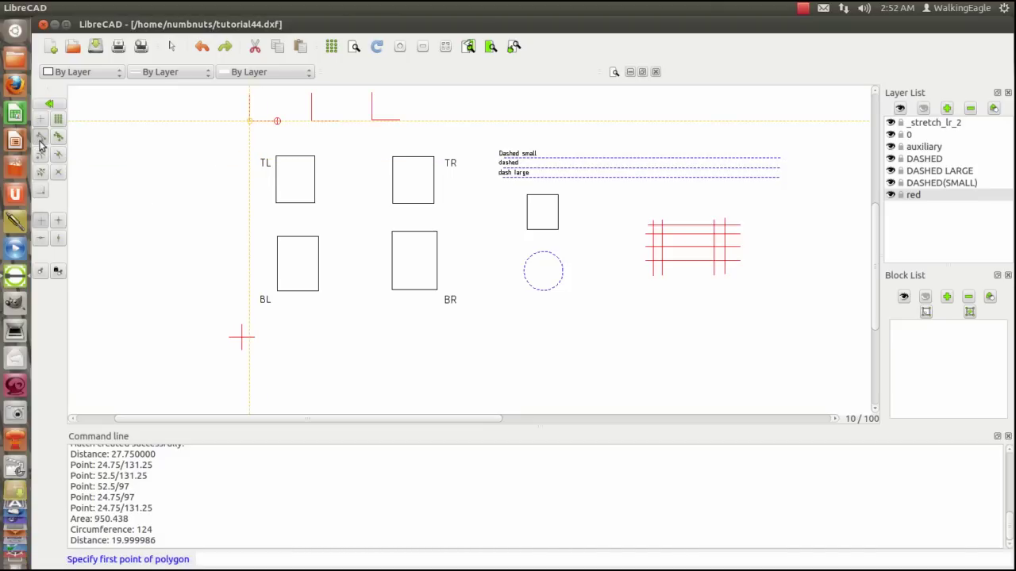
click(277, 156)
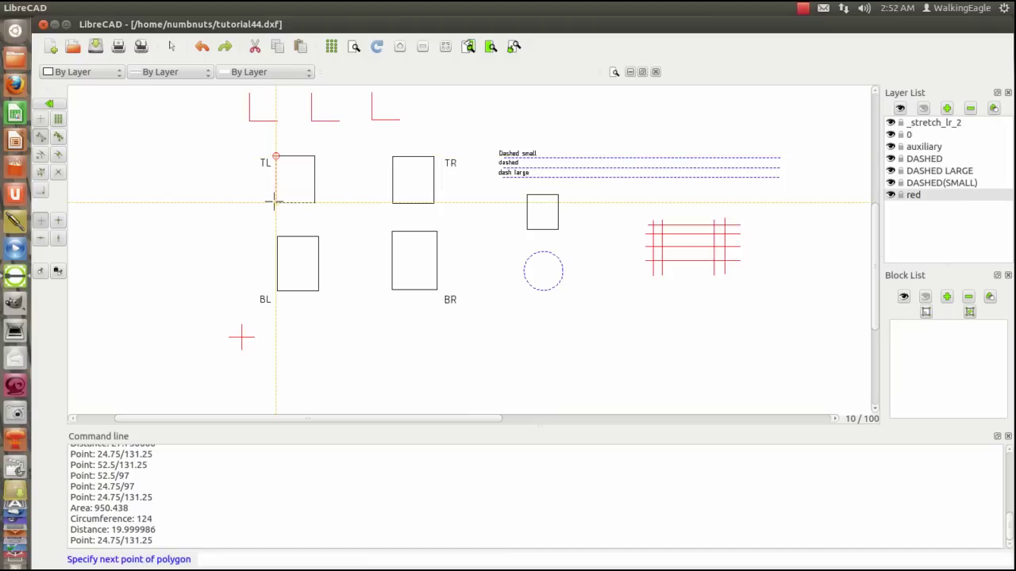
click(275, 202)
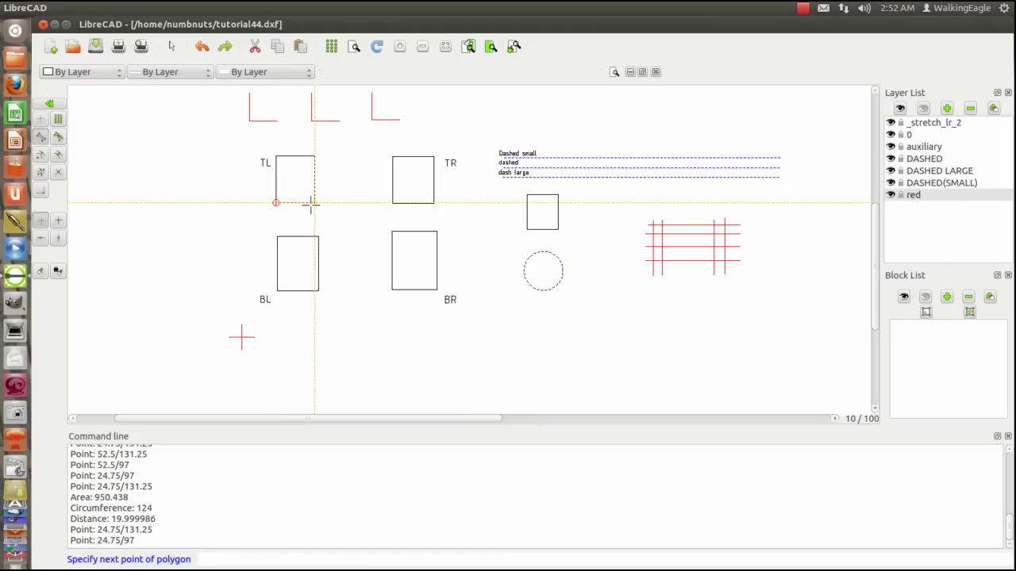
click(314, 195)
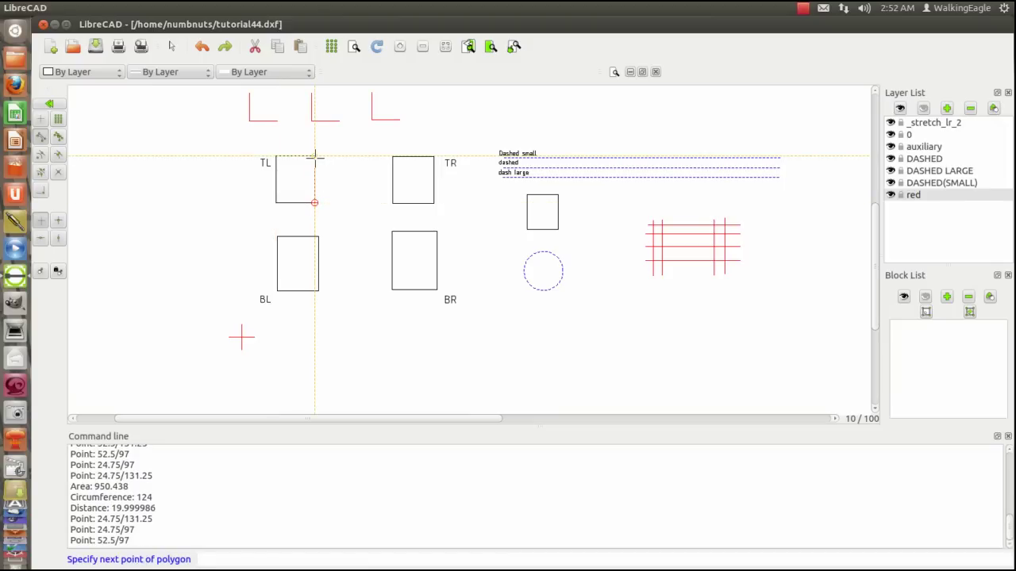
click(315, 156)
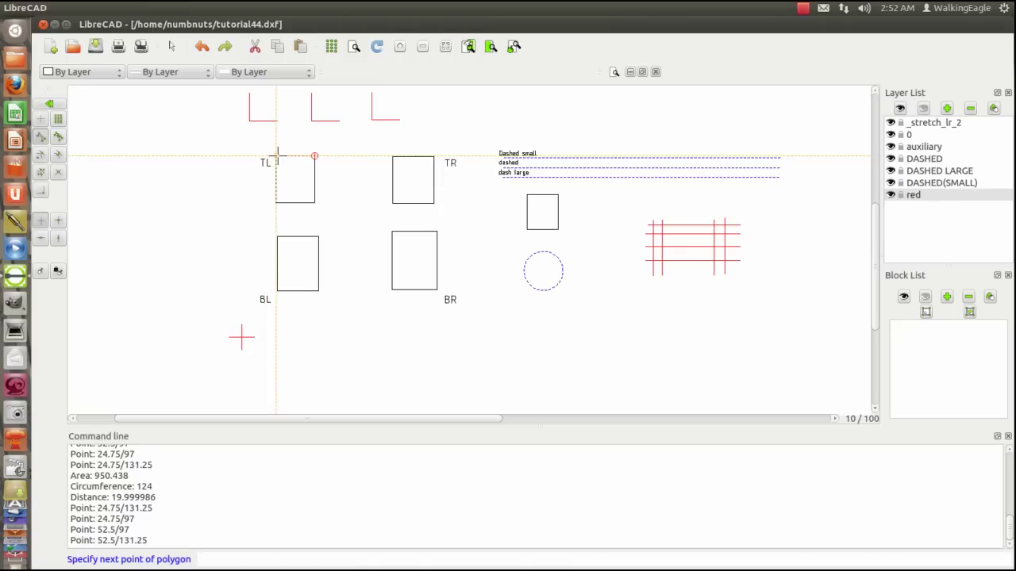
click(276, 155)
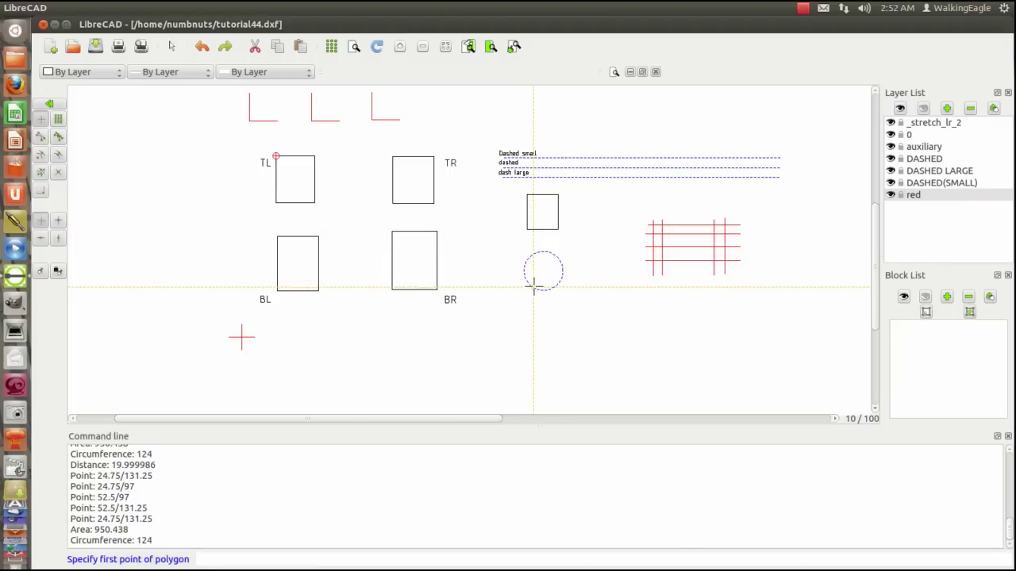
Step: Trace a polygon around the dashed circle, reporting area 138.382 and circumference 60.4089
click(533, 284)
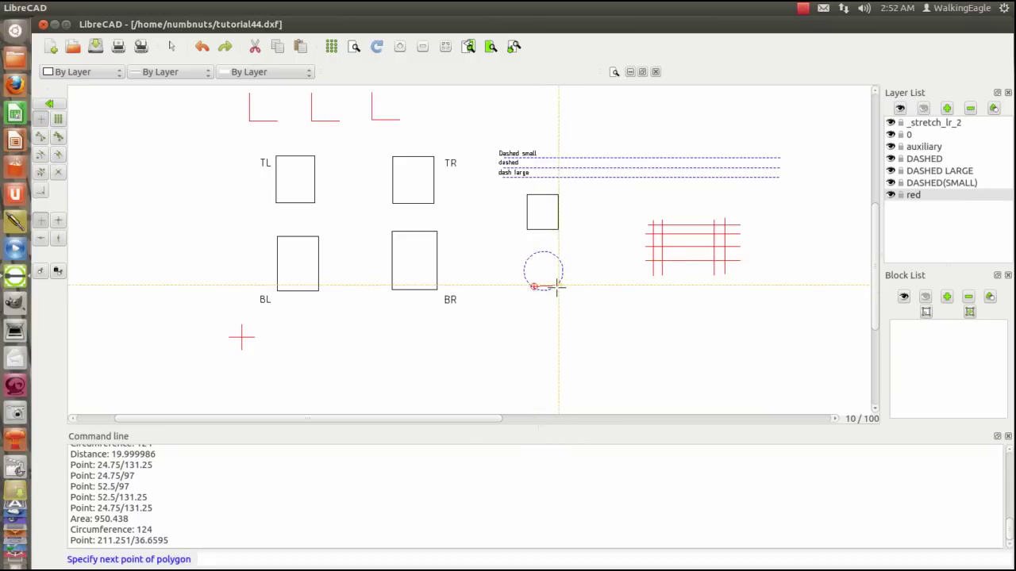
click(554, 286)
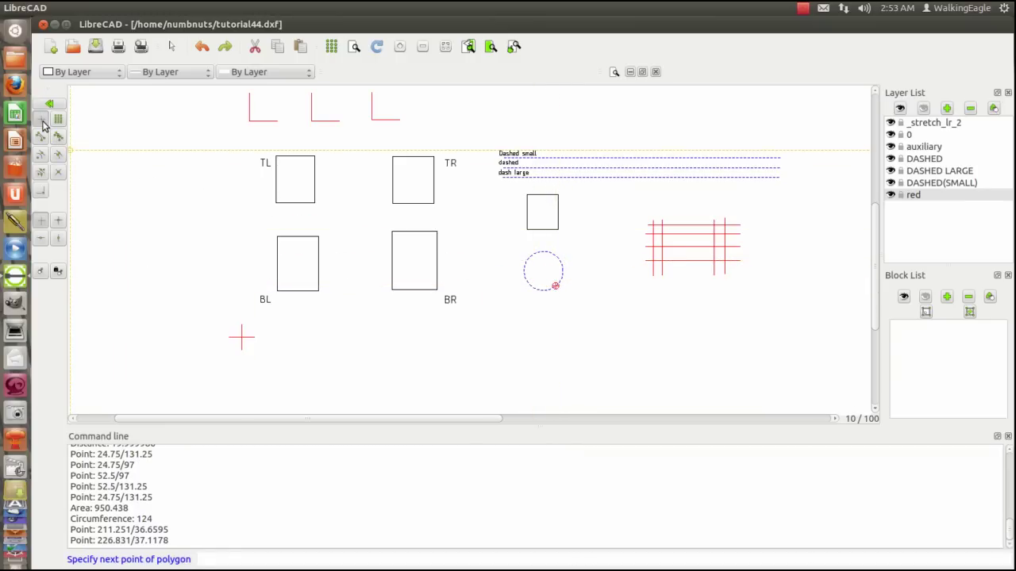
click(561, 260)
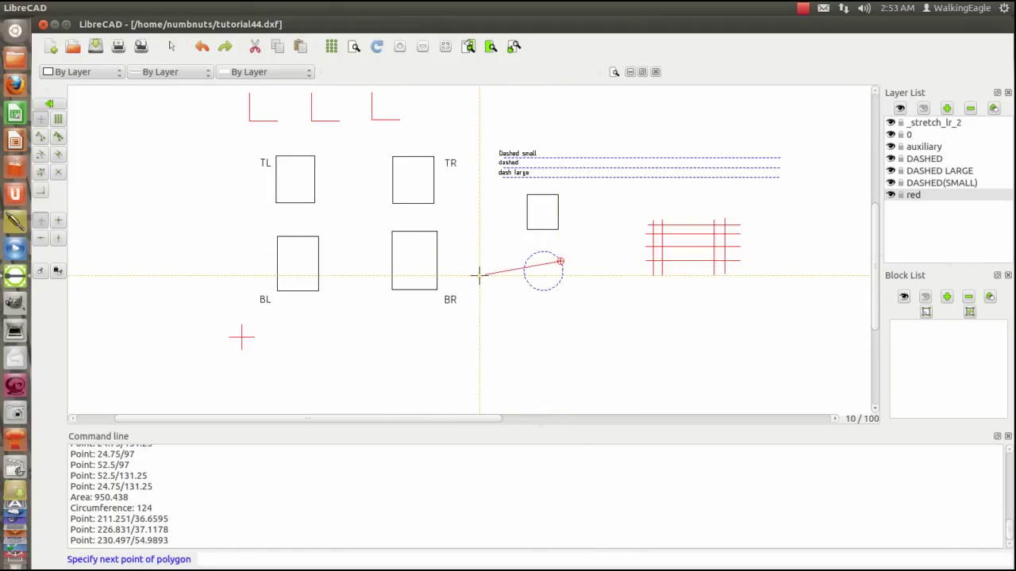
text(c)
key(Return)
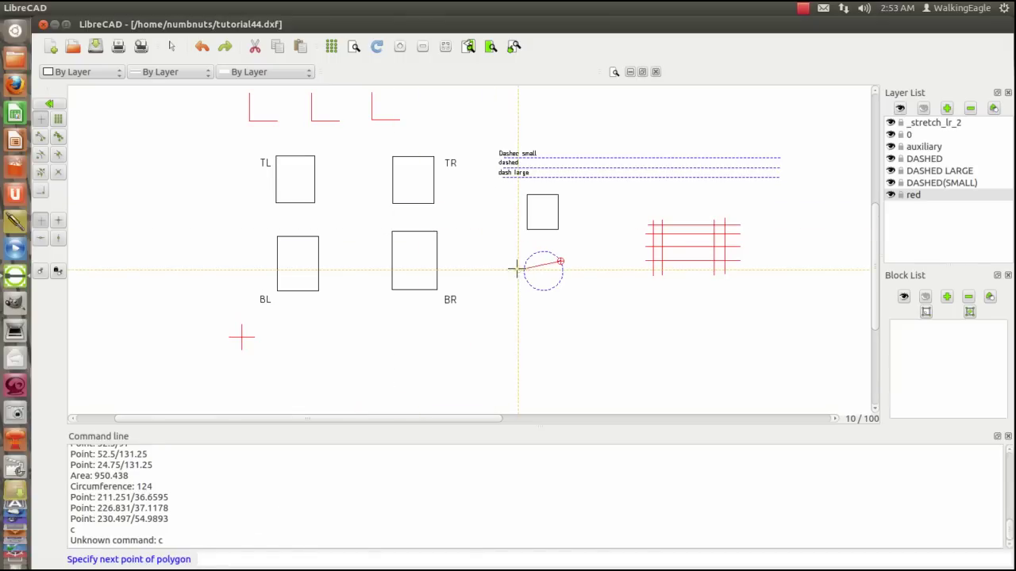
right_click(532, 245)
right_click(586, 268)
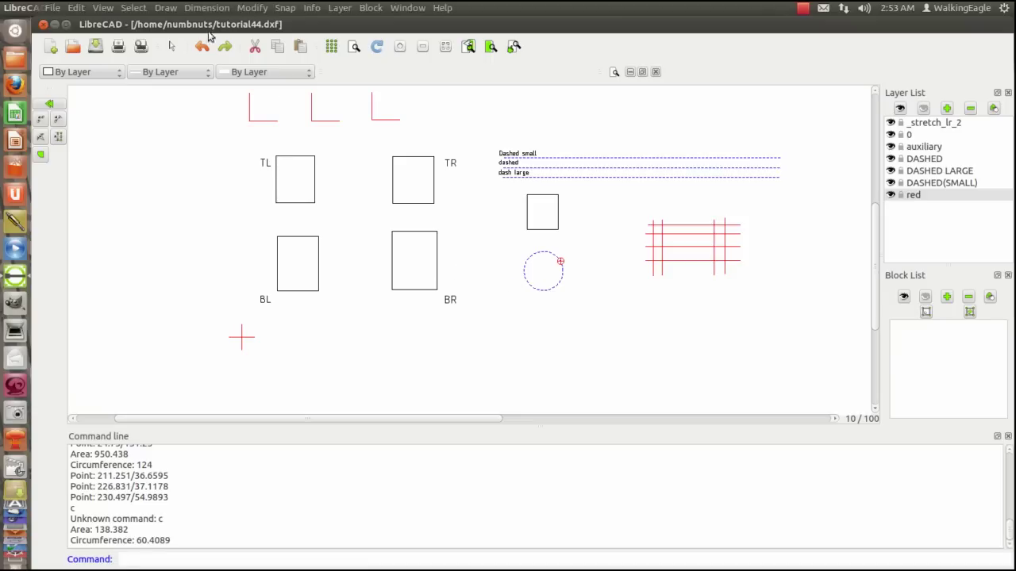
scroll(160, 117, up, 1)
Step: Select the dashed circle with Total length of selected entities, reporting 88.4264
scroll(74, 150, up, 1)
scroll(77, 157, down, 1)
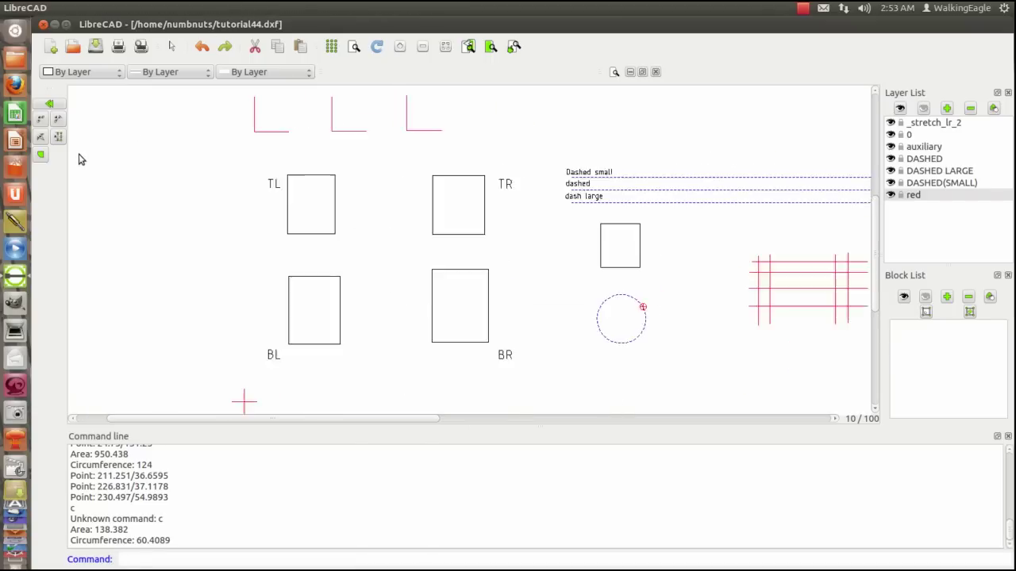
scroll(79, 157, down, 1)
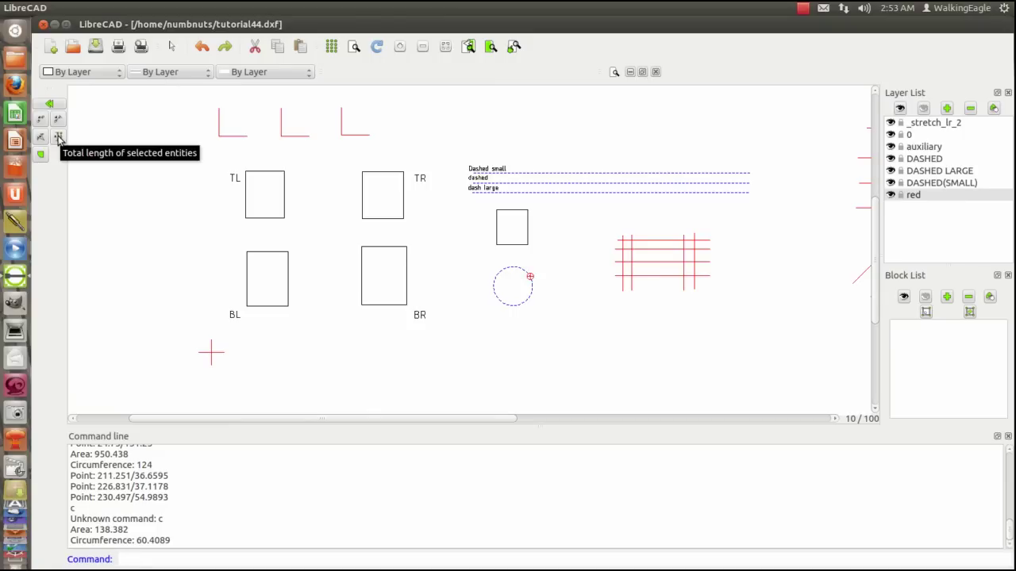
click(58, 139)
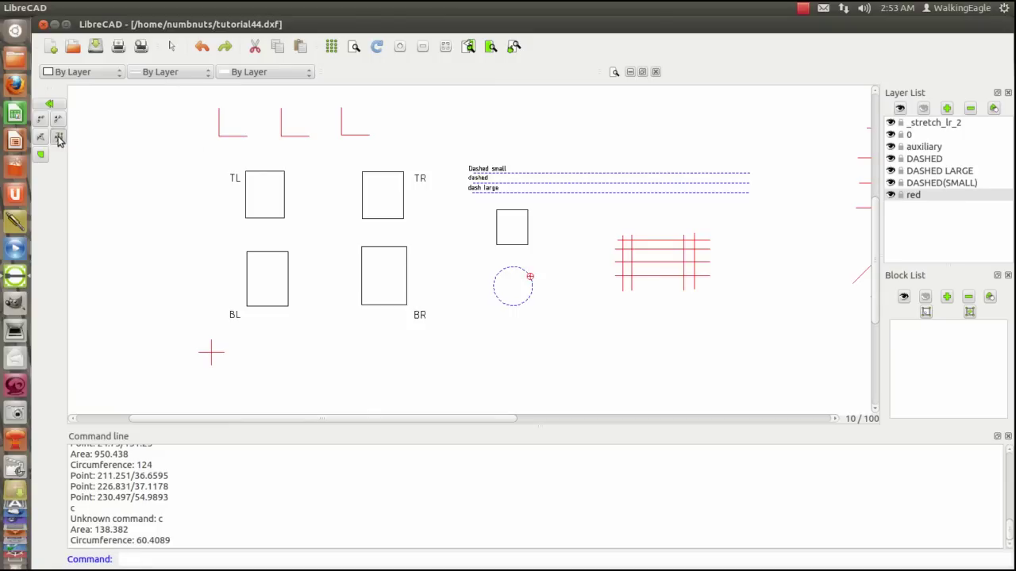
click(503, 302)
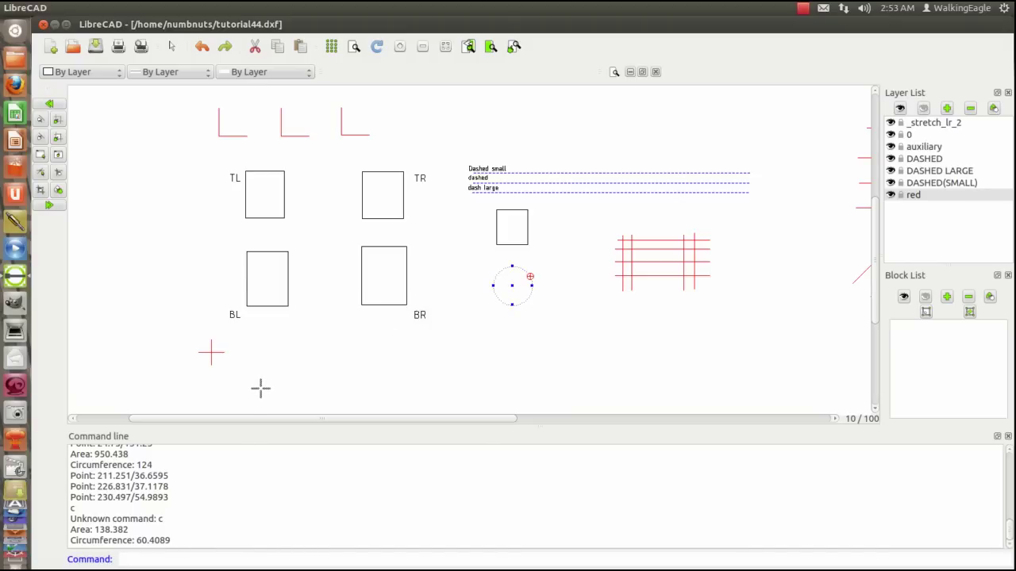
key(Escape)
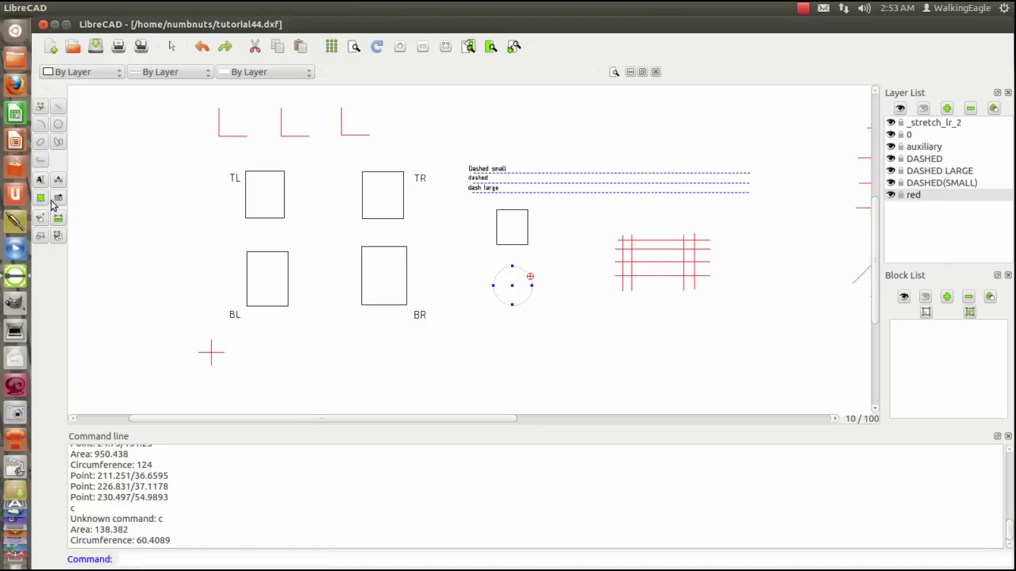
click(60, 221)
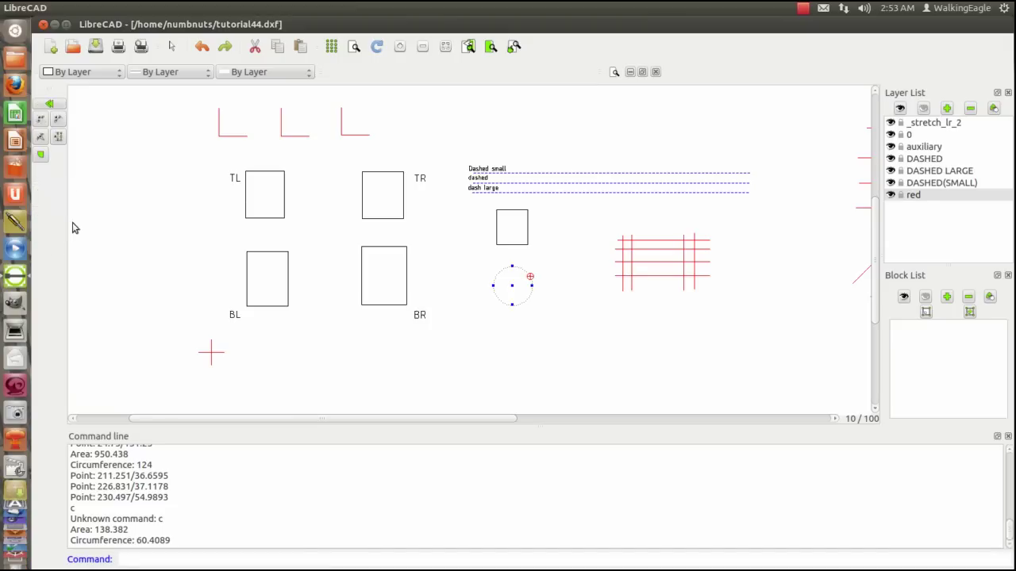
click(58, 138)
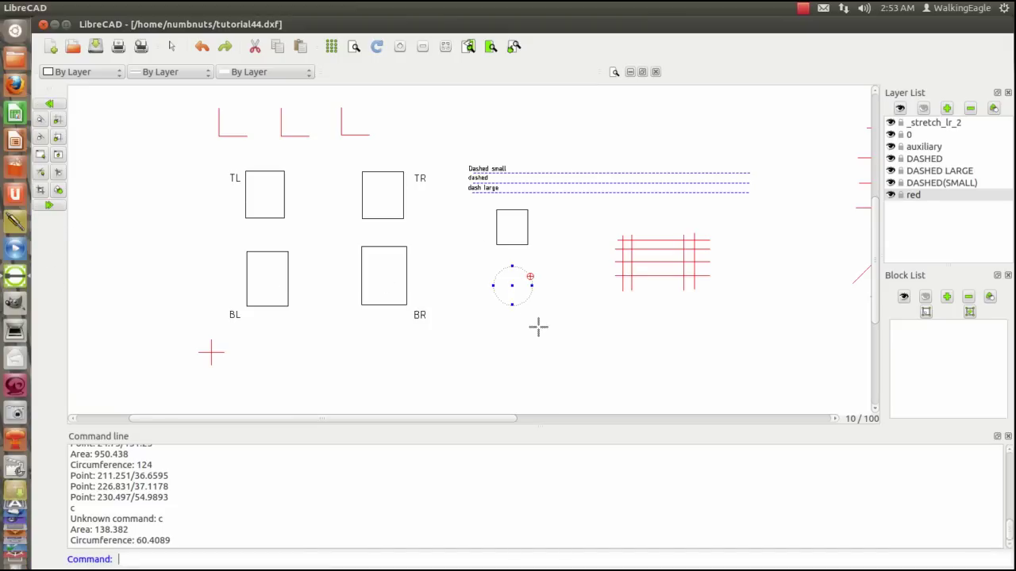
click(499, 296)
click(53, 208)
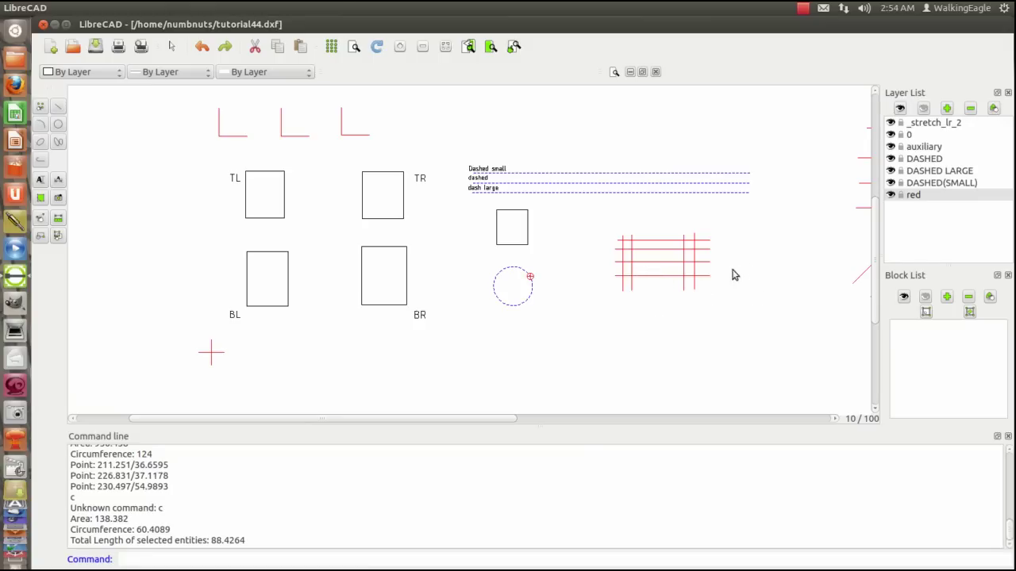
Step: Trim a red grid line against the vertical boundary, then undo that trim
click(39, 221)
click(58, 173)
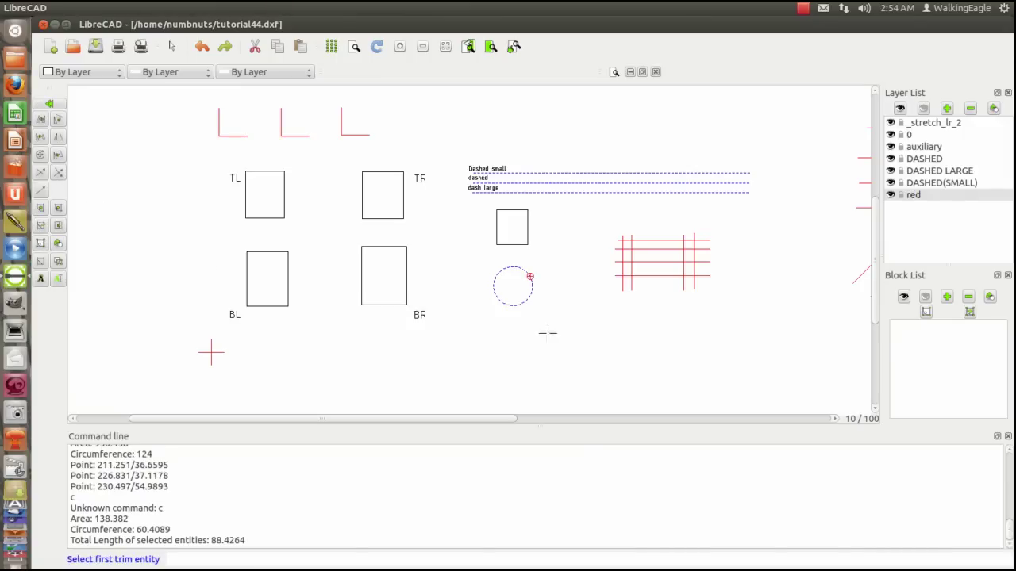
click(631, 274)
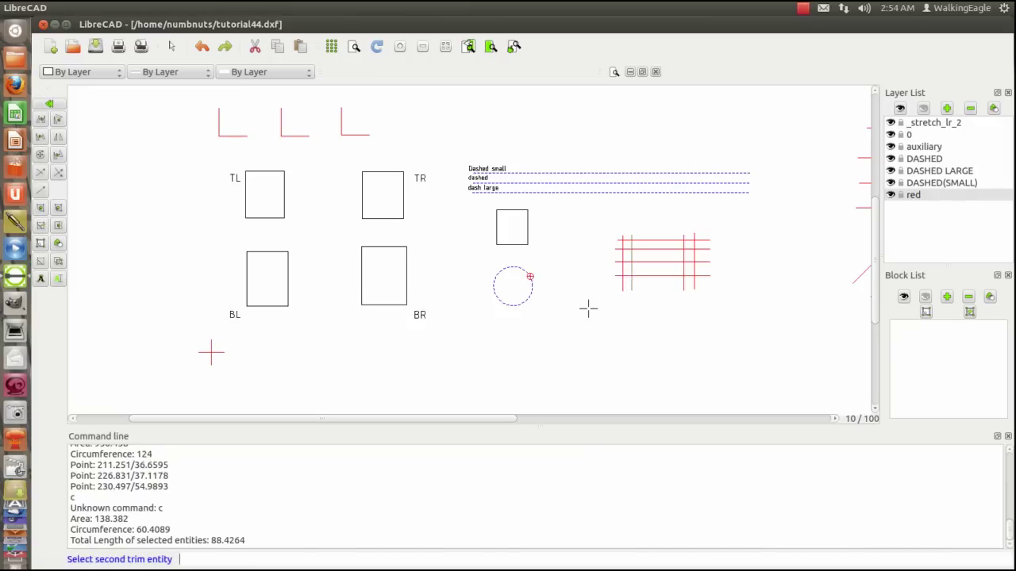
click(626, 275)
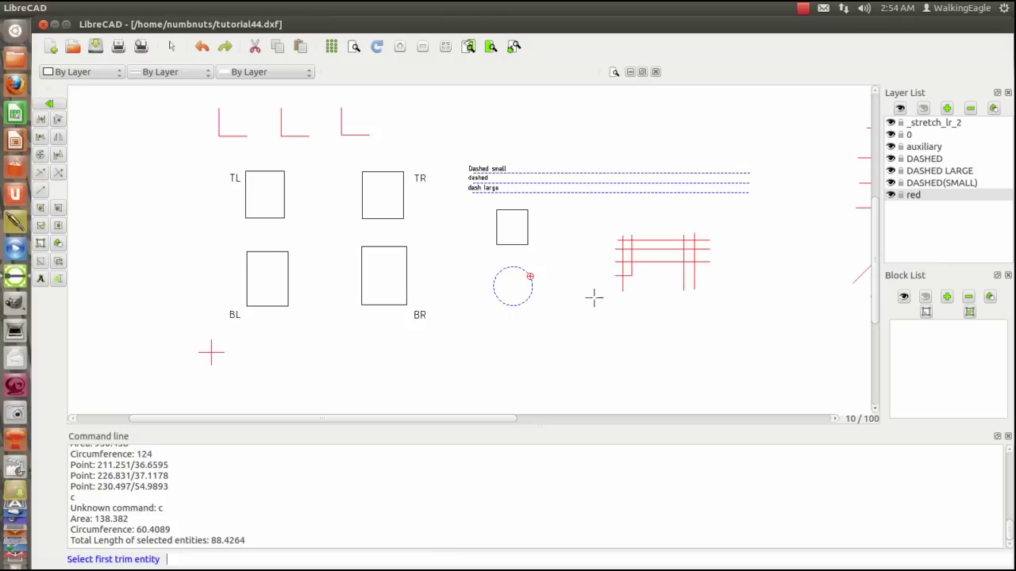
click(201, 46)
Step: Trim the bottom red grid line's right part back to the vertical limiting line
click(41, 171)
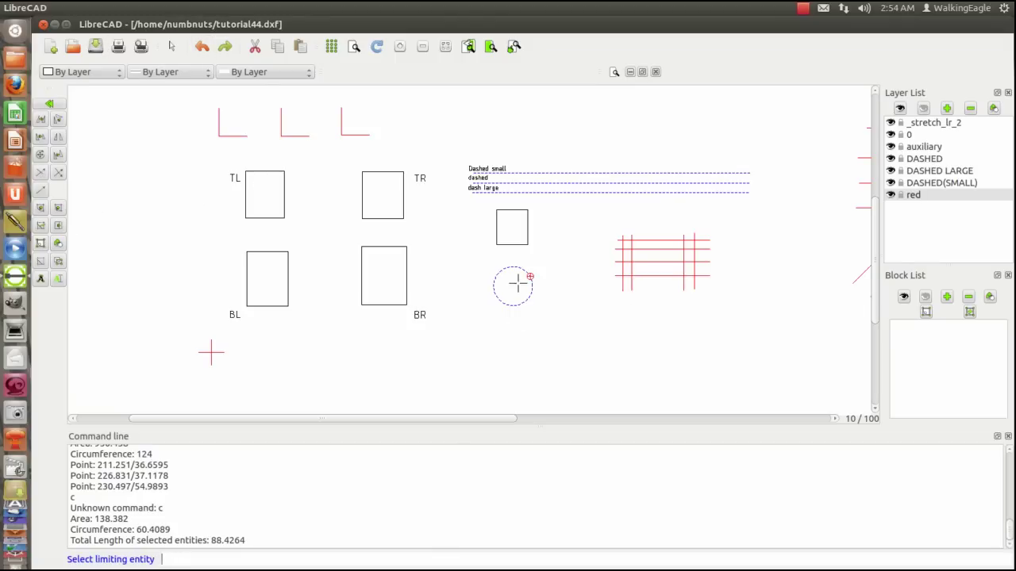
click(632, 270)
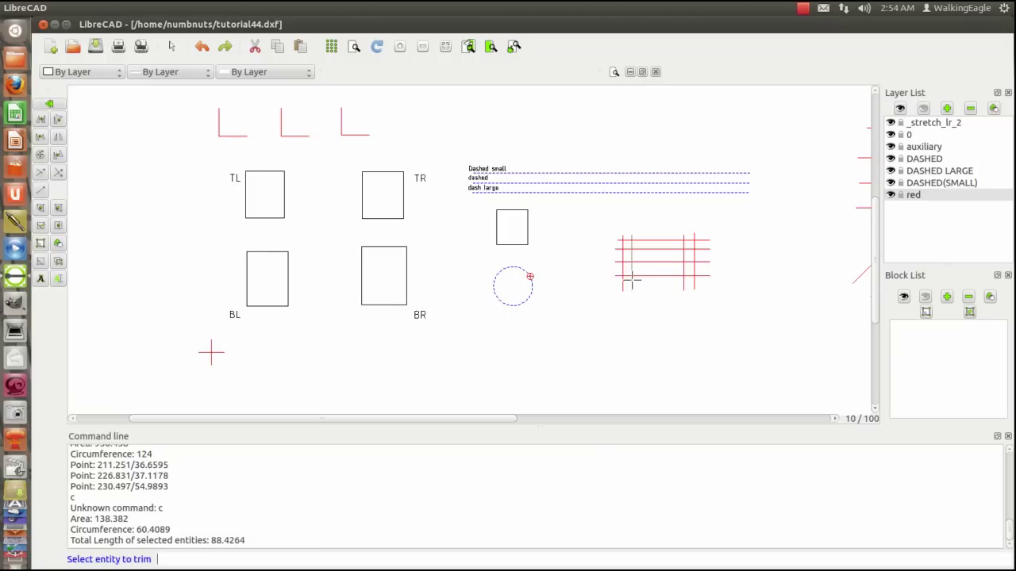
click(628, 276)
right_click(590, 247)
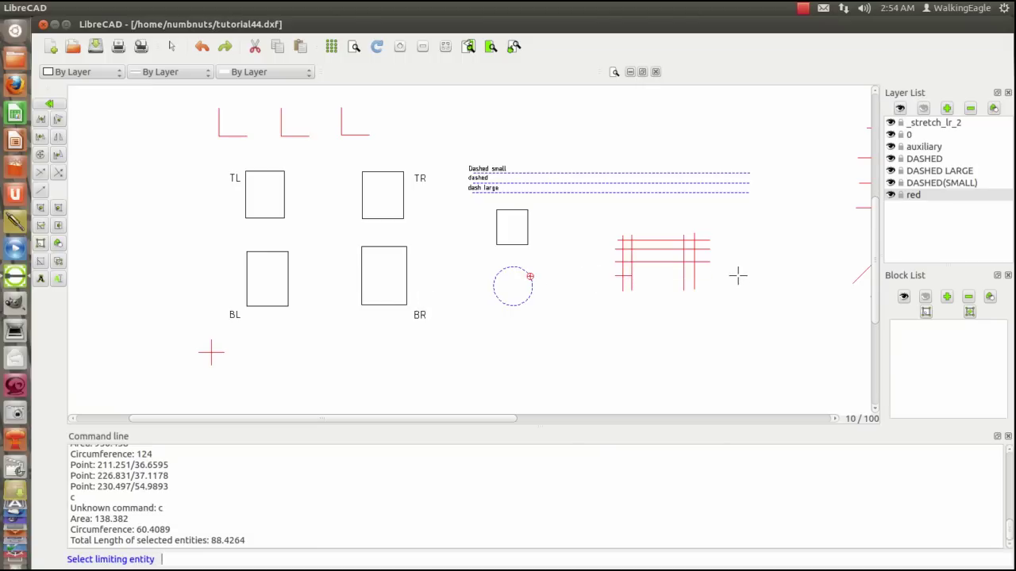
click(50, 105)
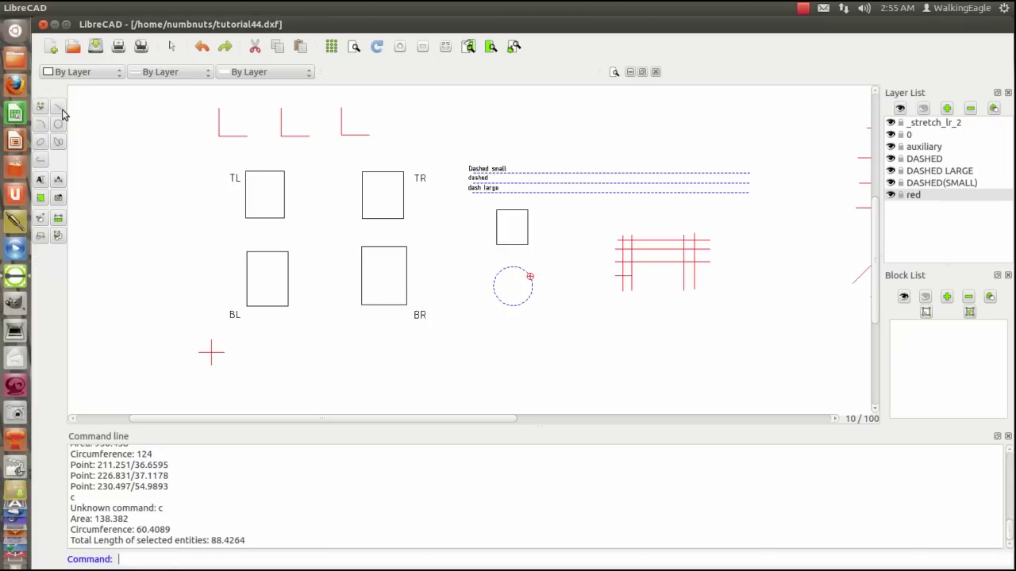
click(60, 109)
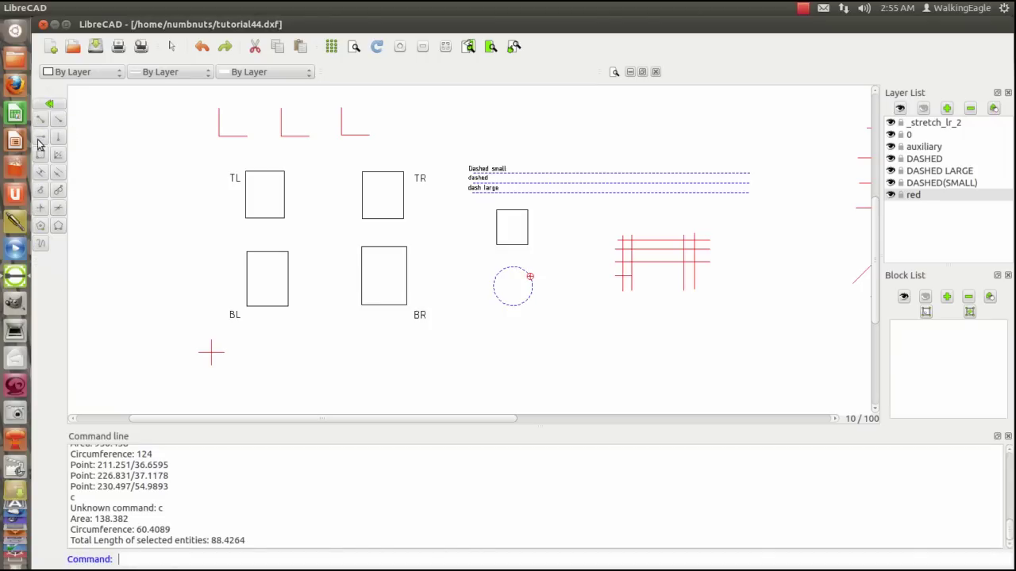
click(42, 141)
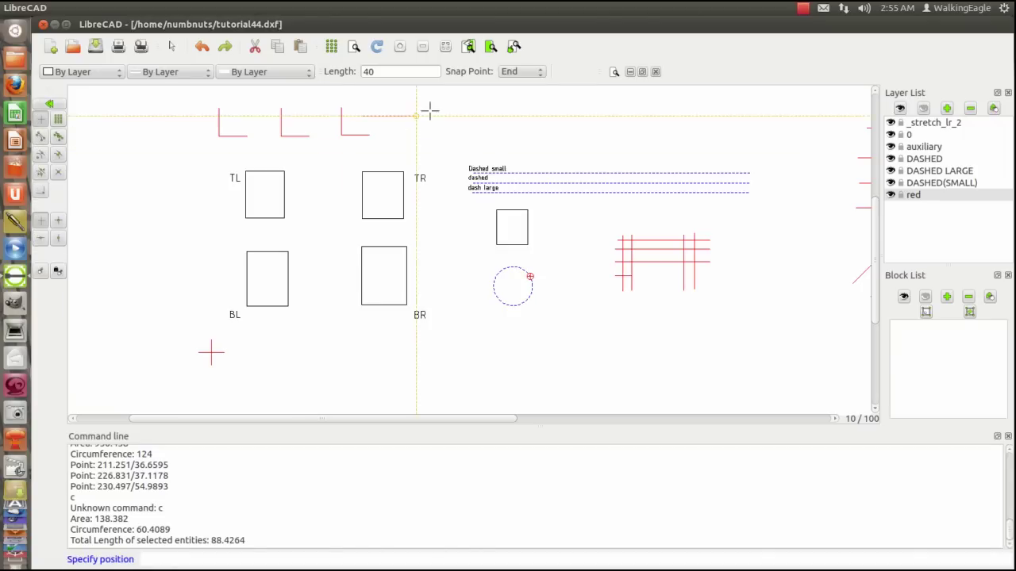
Step: Set line snapping to start point, draw a trial bottom line, then undo it
click(540, 73)
click(512, 43)
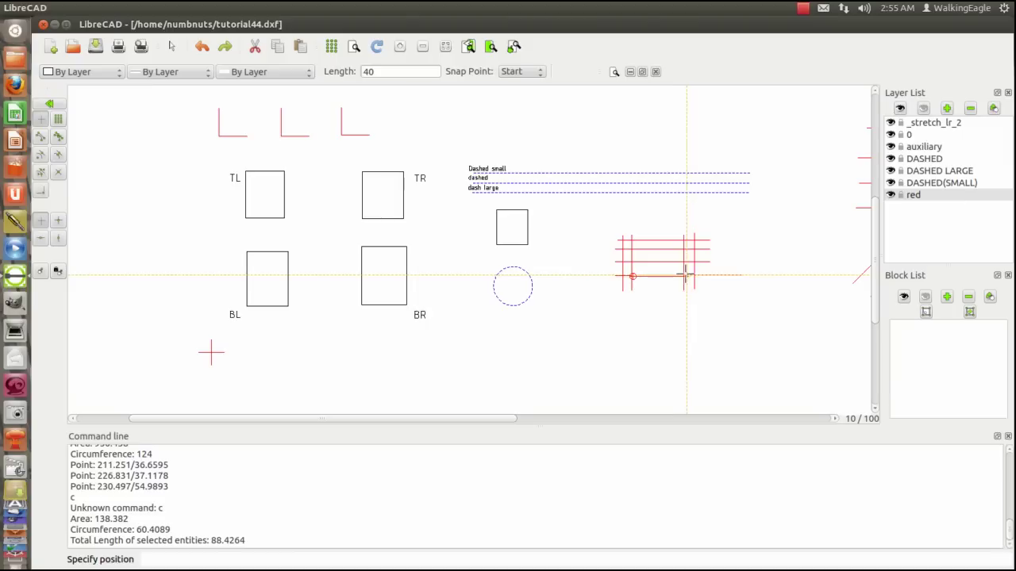
click(632, 276)
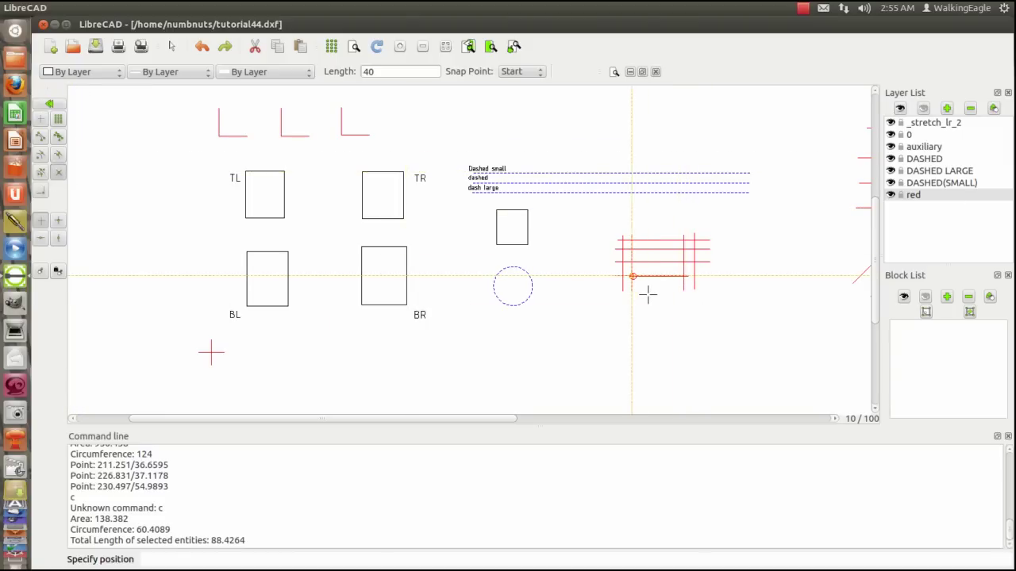
click(693, 275)
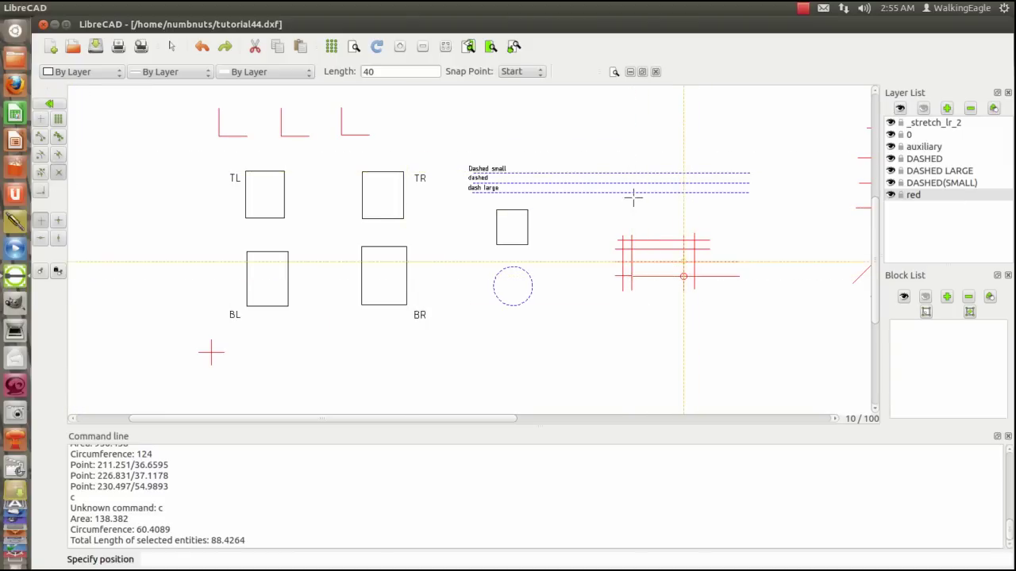
key(Escape)
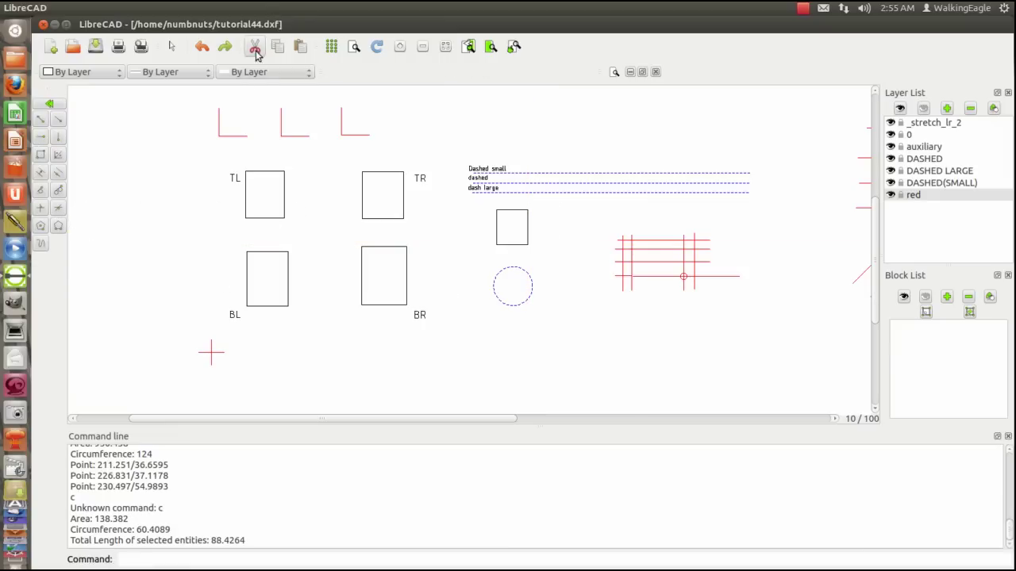
click(203, 46)
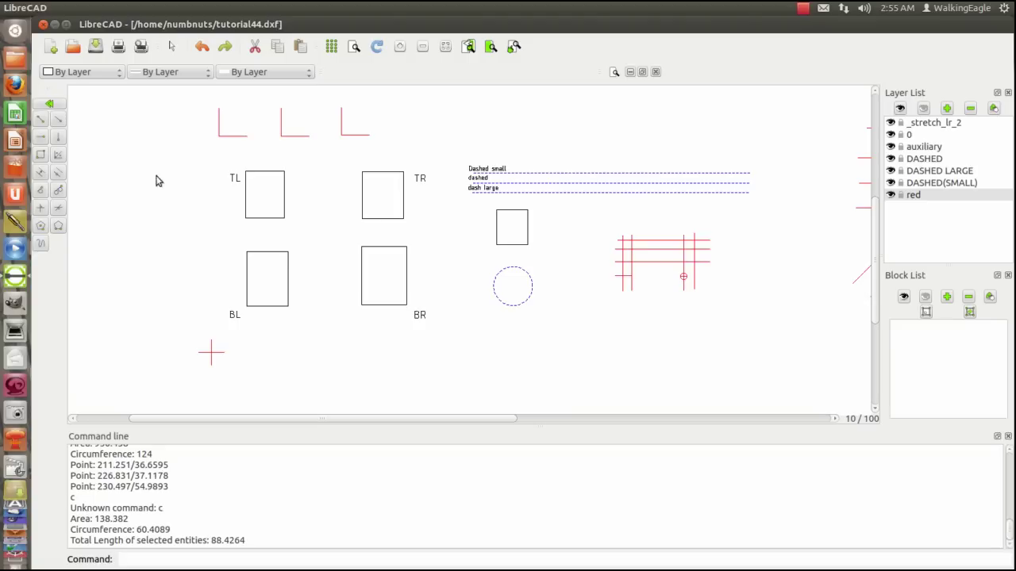
Step: Draw a 100-unit horizontal line from the grid's bottom-left end
click(41, 138)
double_click(382, 71)
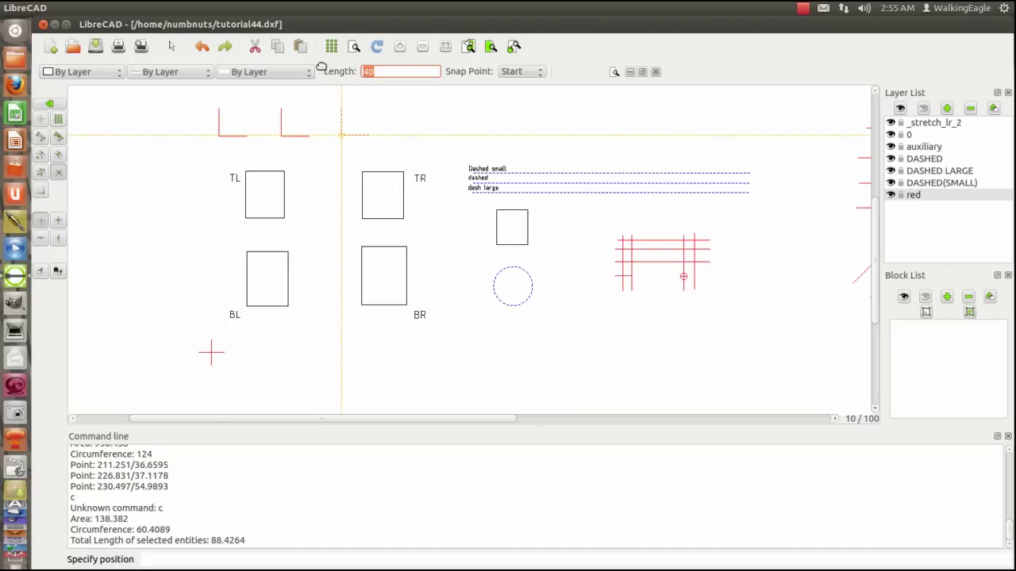
text(00)
click(363, 129)
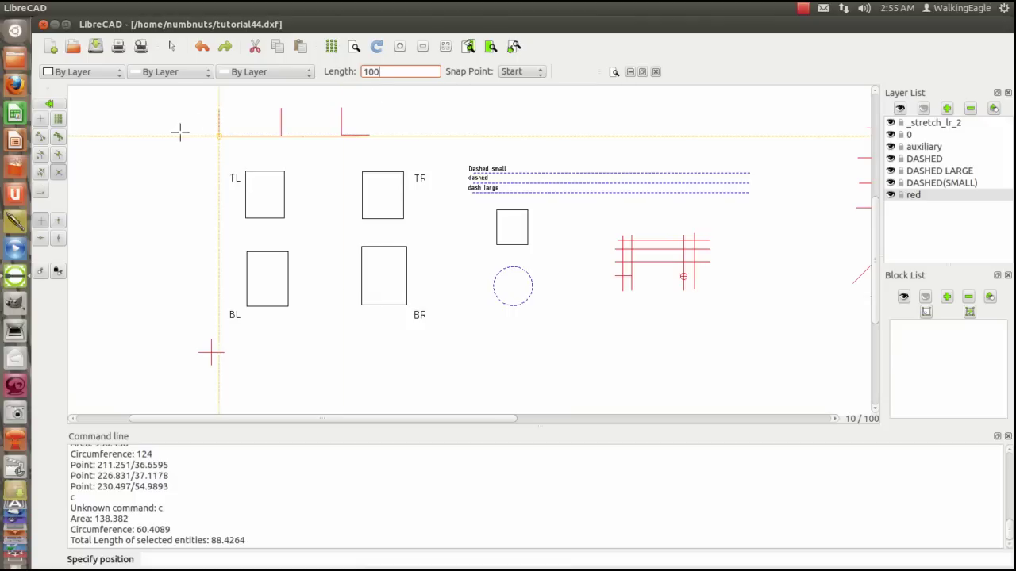
click(40, 141)
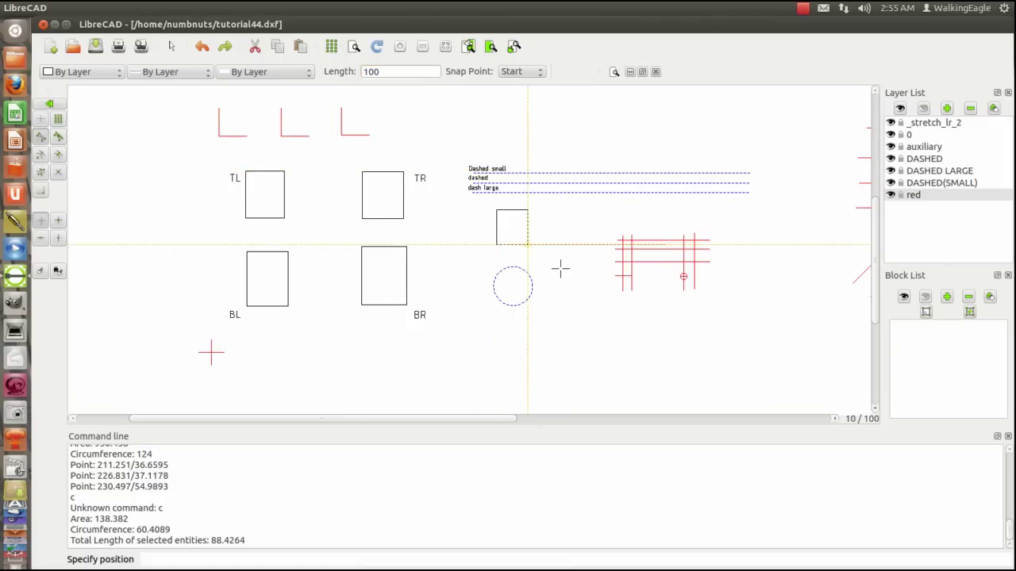
click(630, 275)
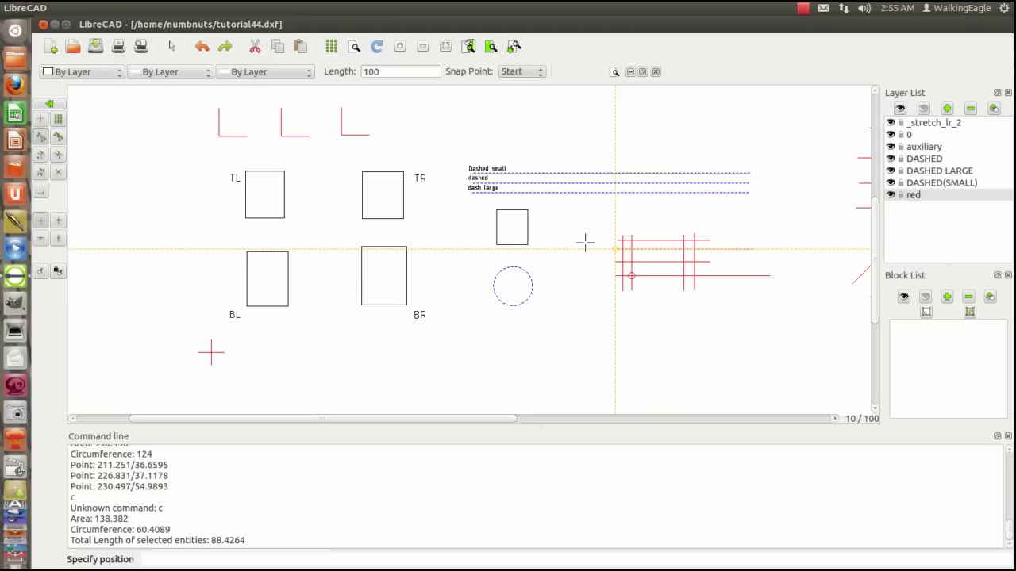
right_click(585, 243)
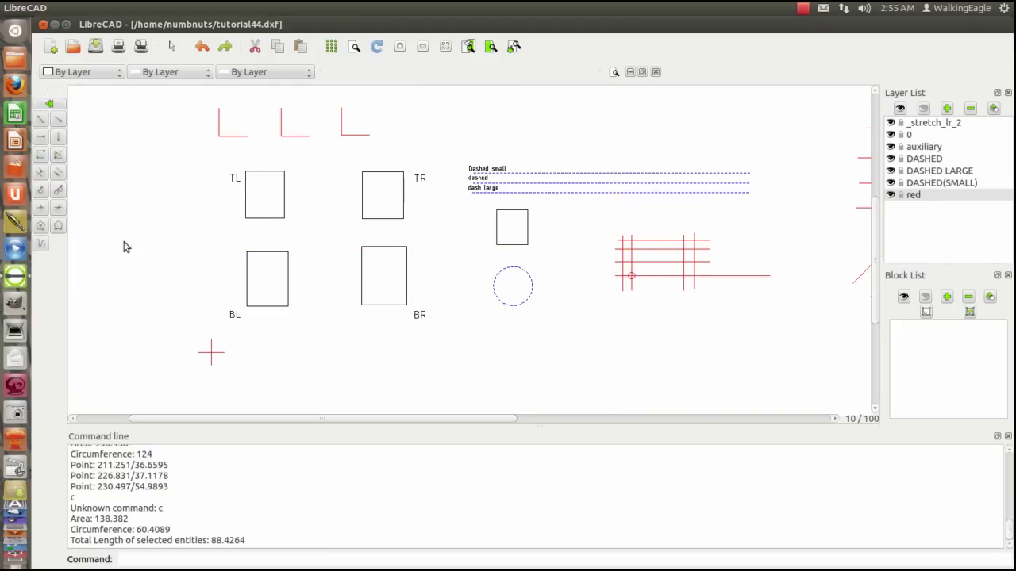
click(57, 105)
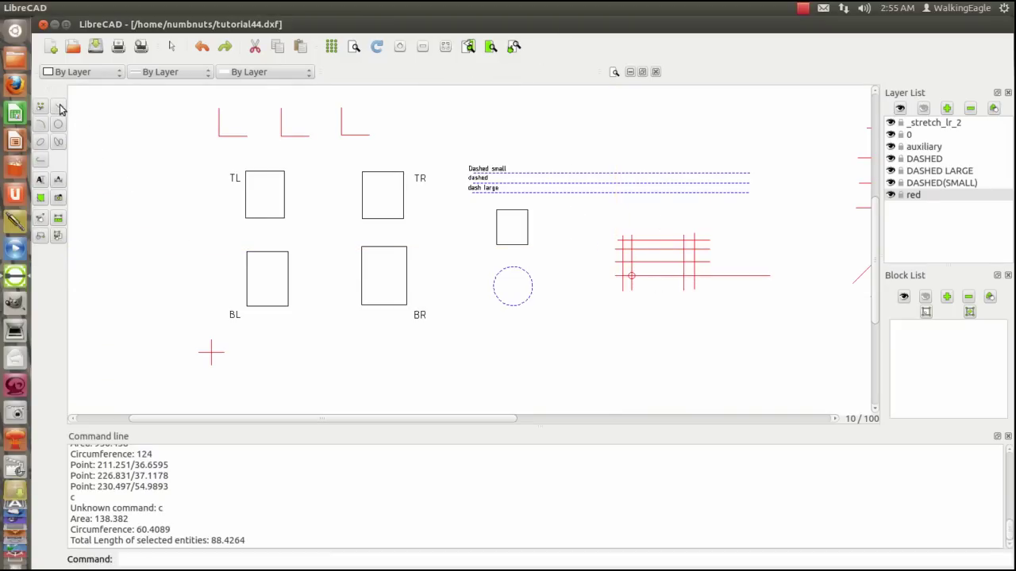
Step: Trim the bottom line's stretch between the verticals, using the right vertical as limit
click(40, 220)
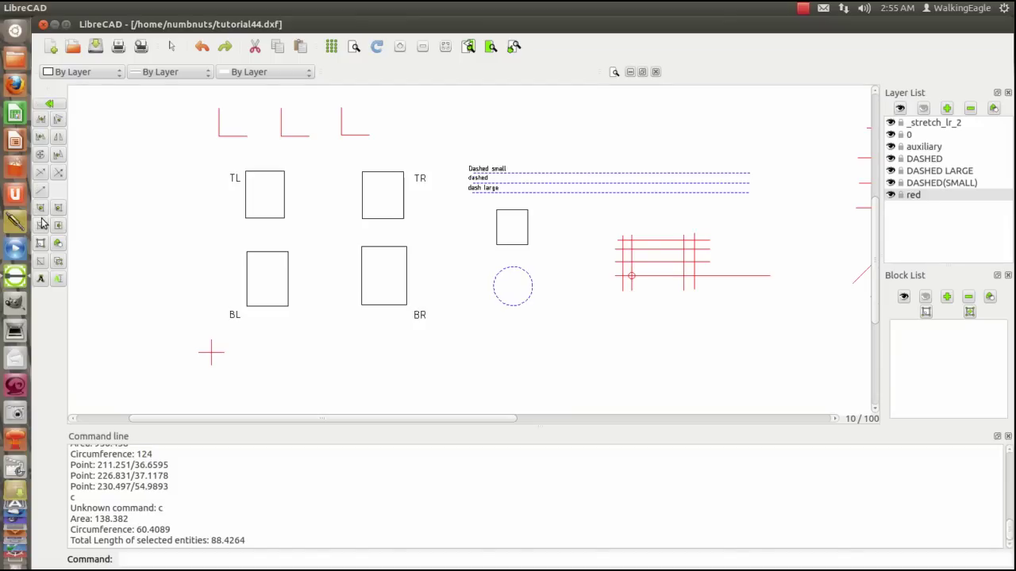
click(43, 173)
click(689, 271)
click(691, 276)
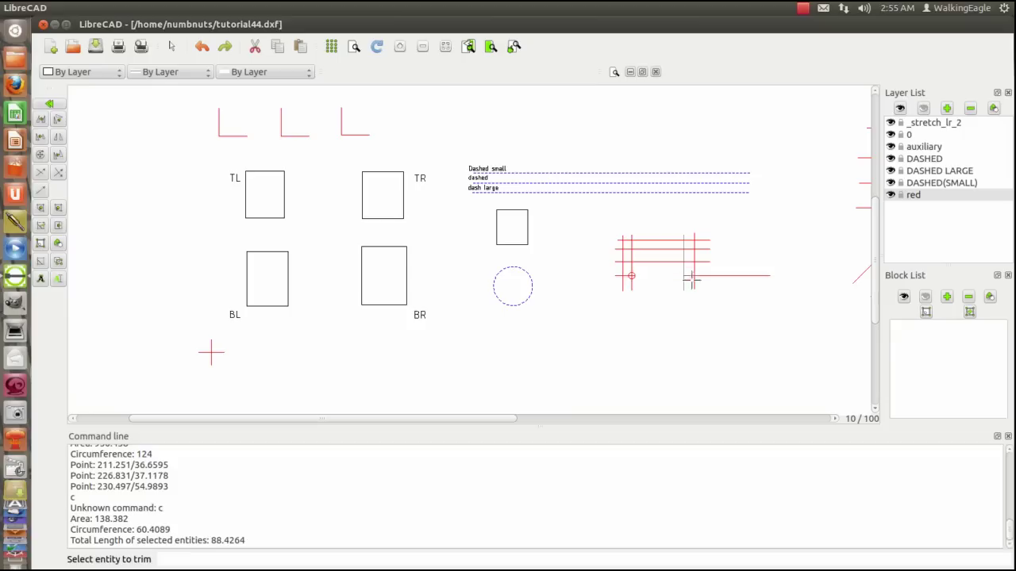
right_click(635, 318)
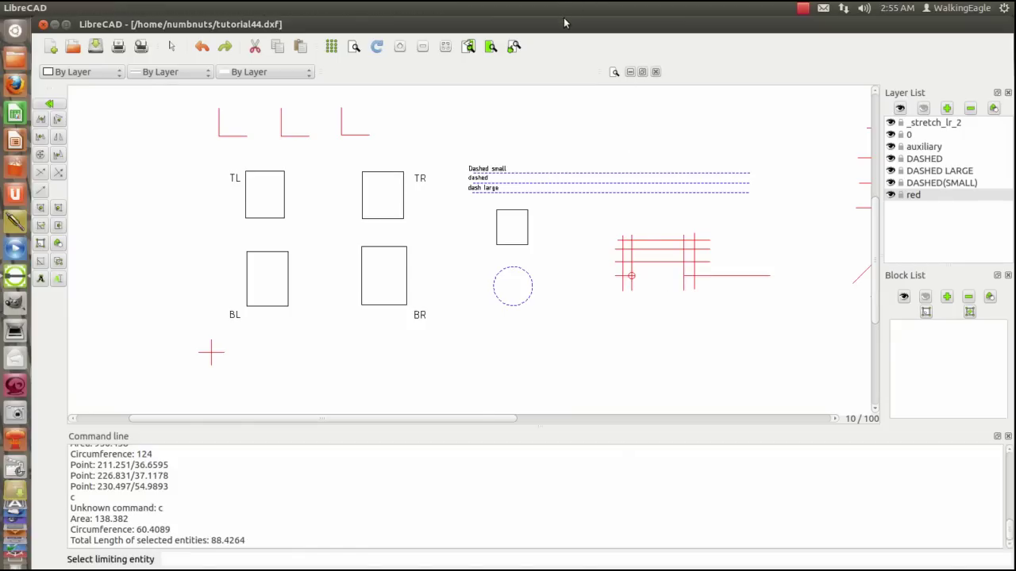
Step: Try dividing the red line at a cutting point
click(43, 228)
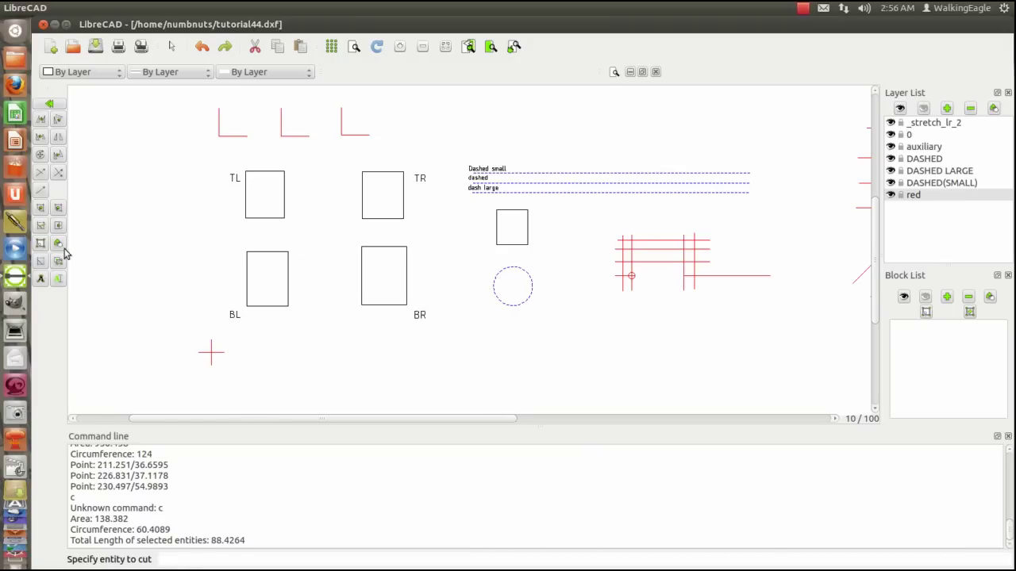
click(658, 262)
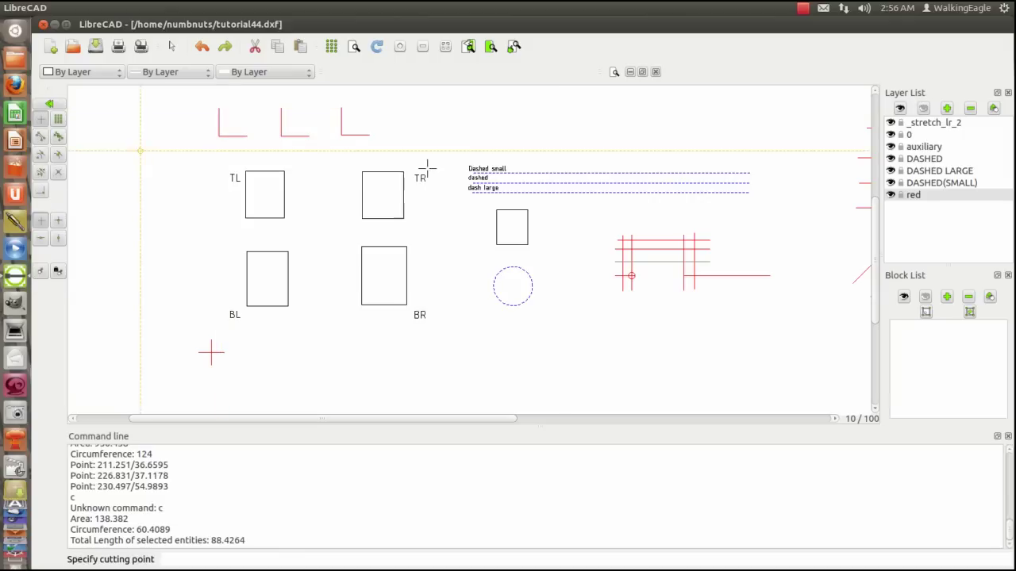
click(659, 261)
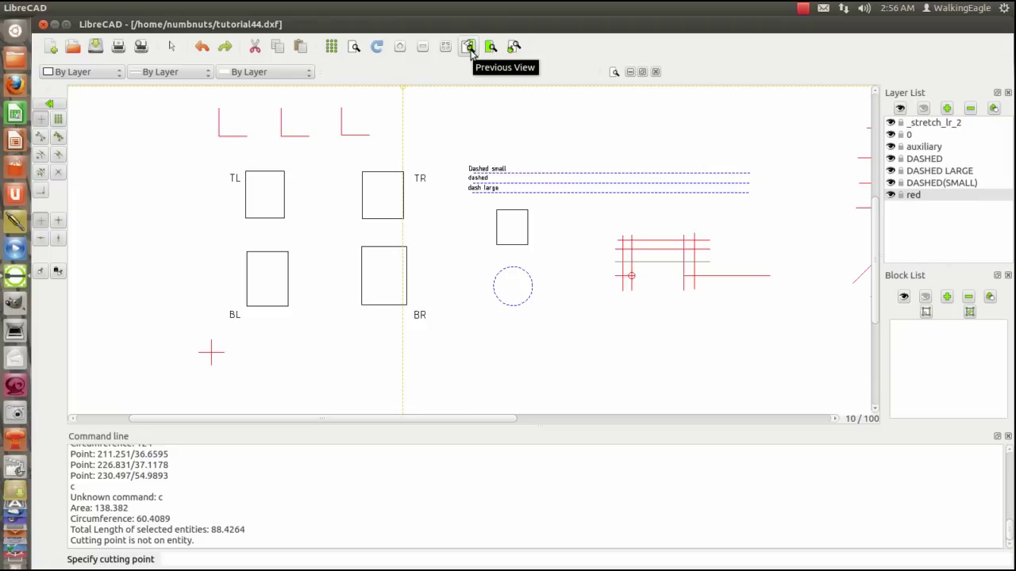
Step: Zoom in on the red grid and cut the middle horizontal line at its midpoint
click(489, 49)
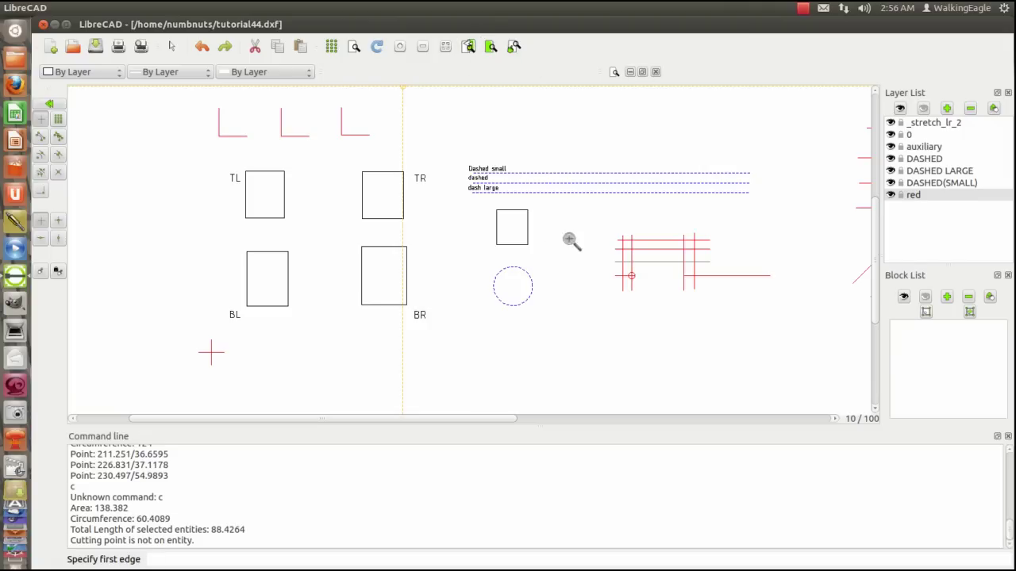
click(586, 220)
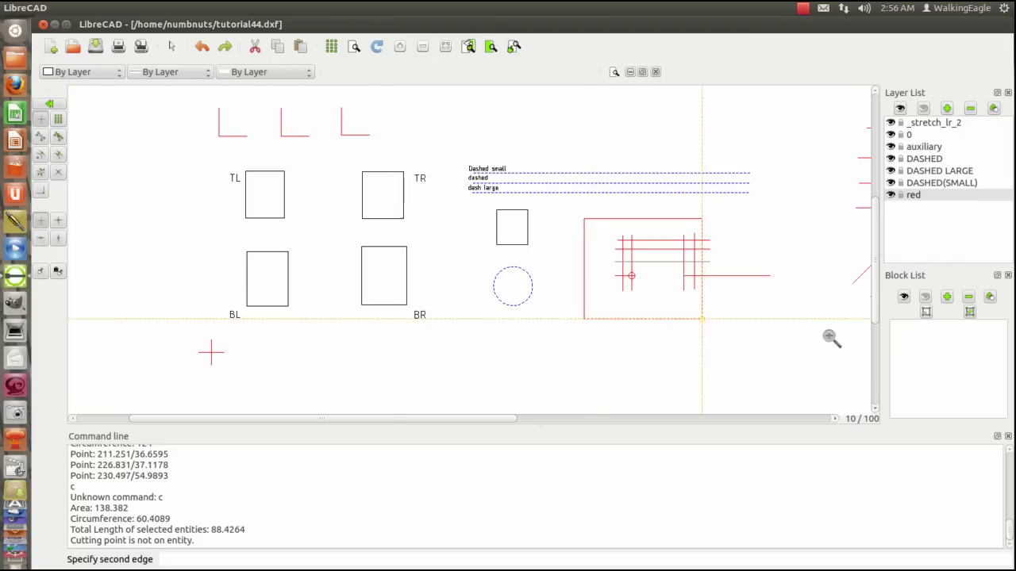
click(770, 314)
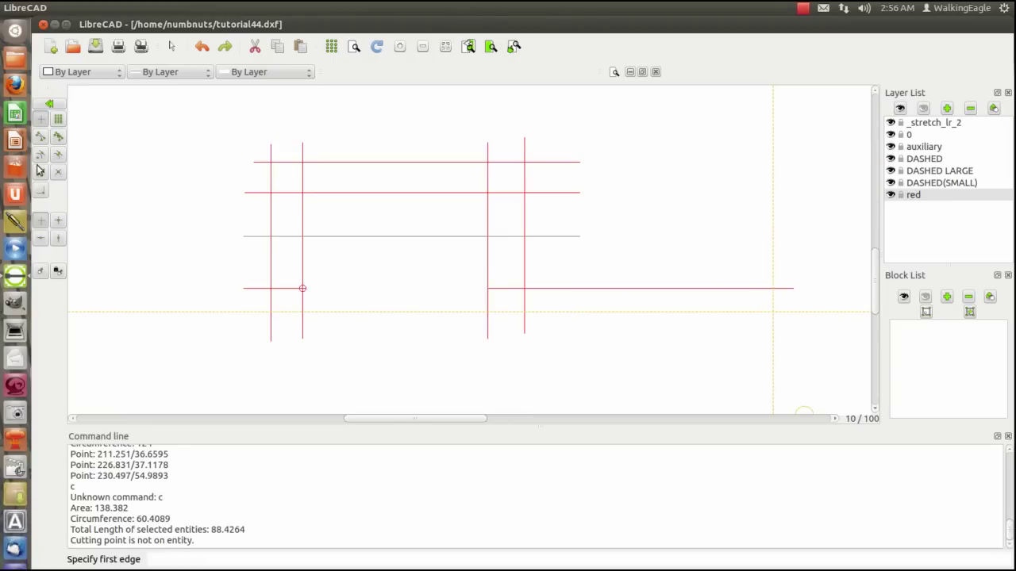
right_click(88, 208)
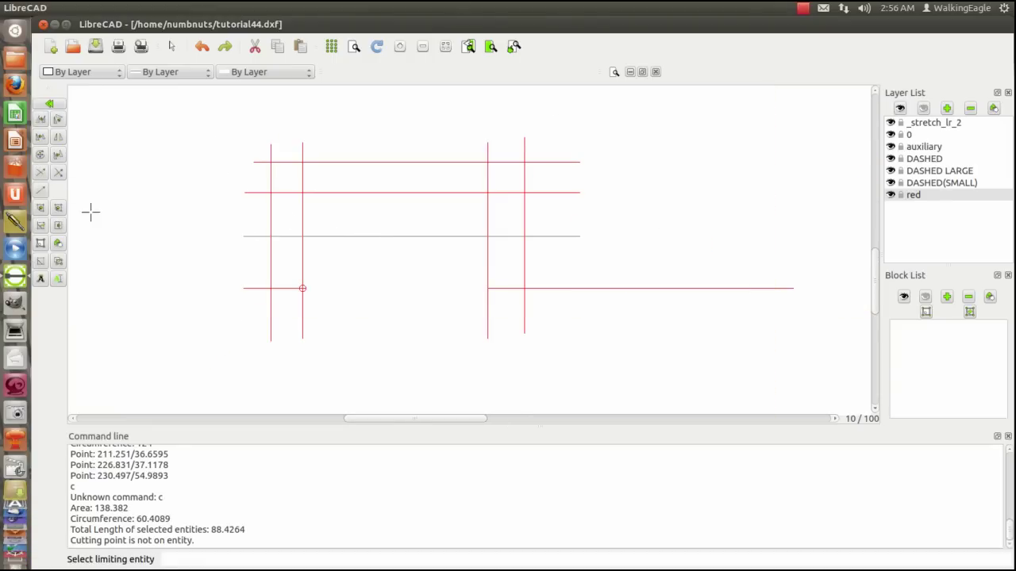
click(377, 236)
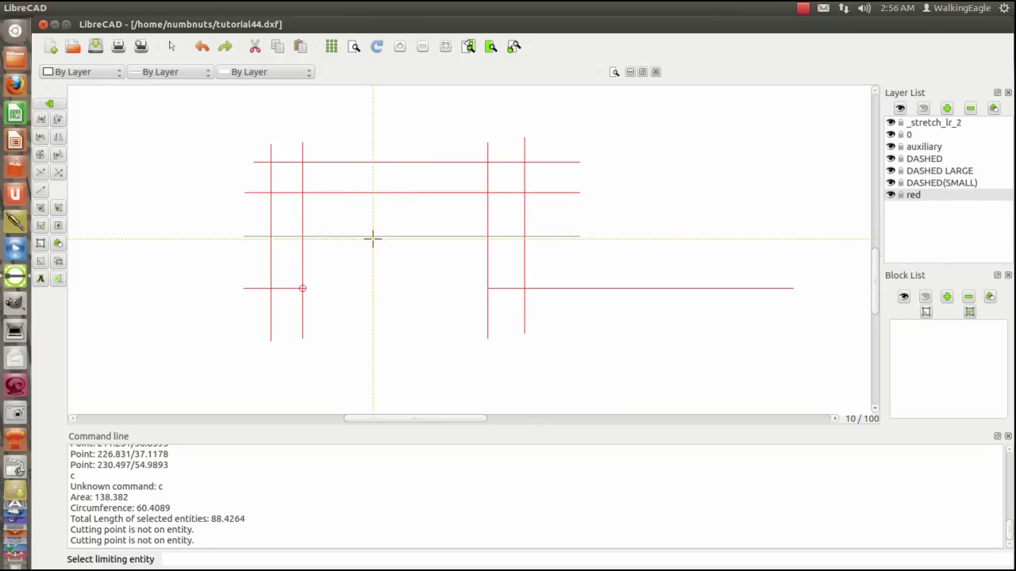
right_click(109, 188)
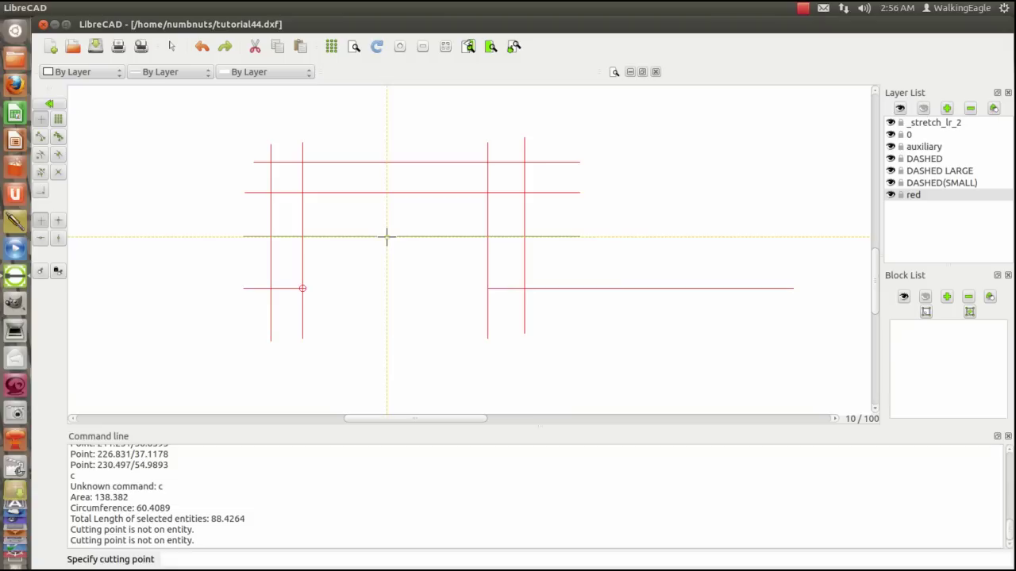
click(387, 236)
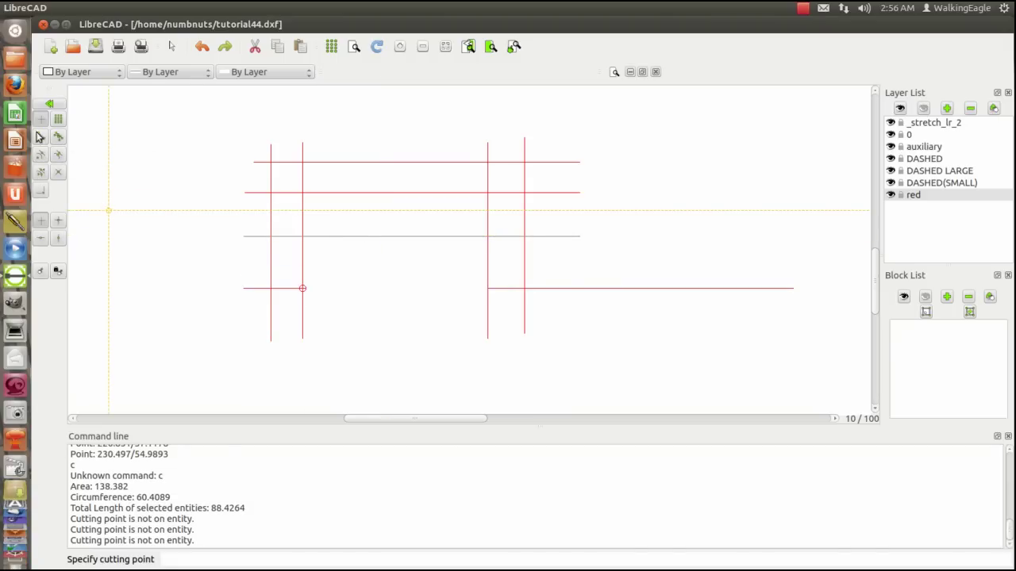
click(407, 238)
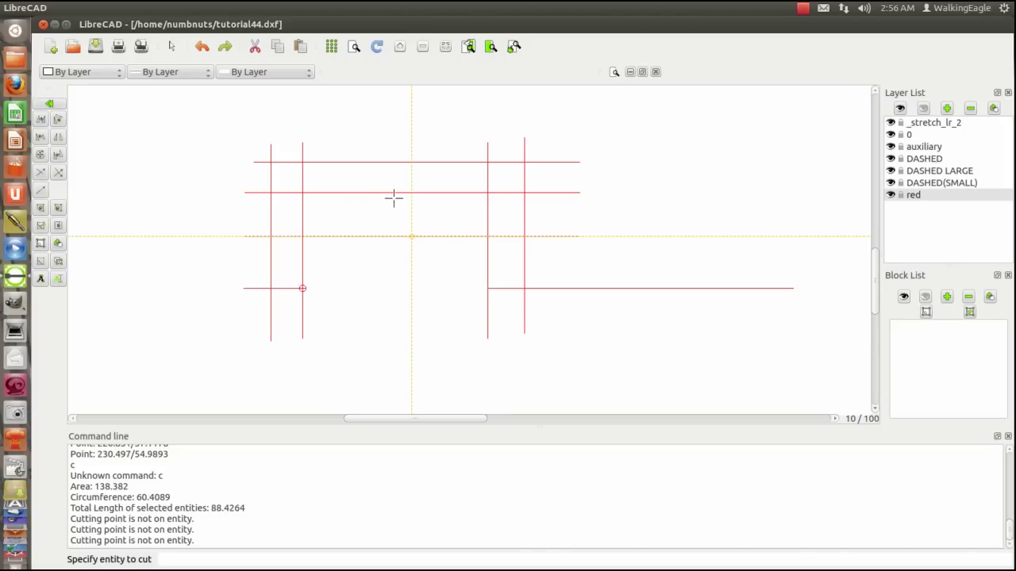
click(396, 192)
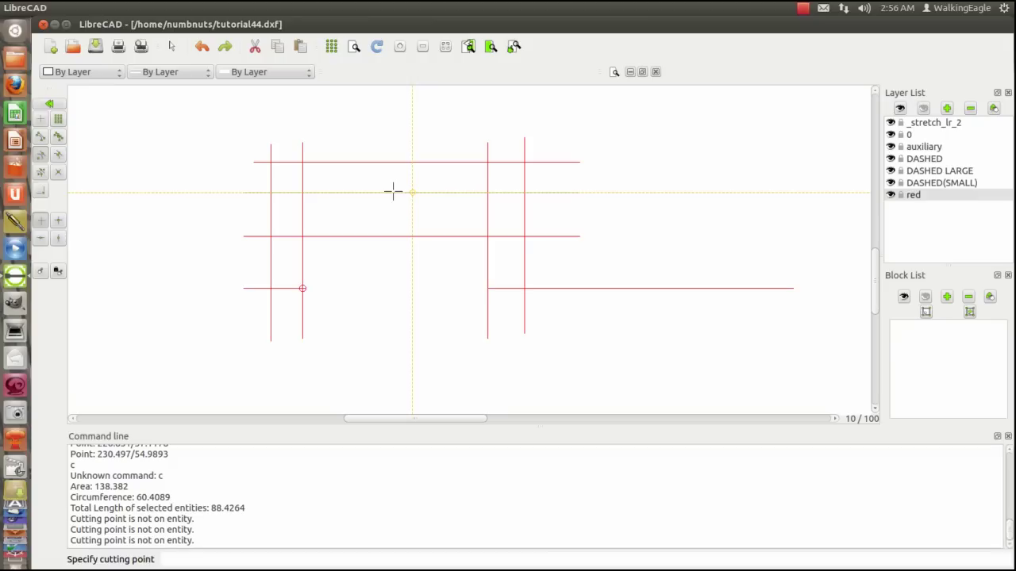
click(397, 192)
Step: Start trimming with the top horizontal line as the limiting entity
key(t)
key(m)
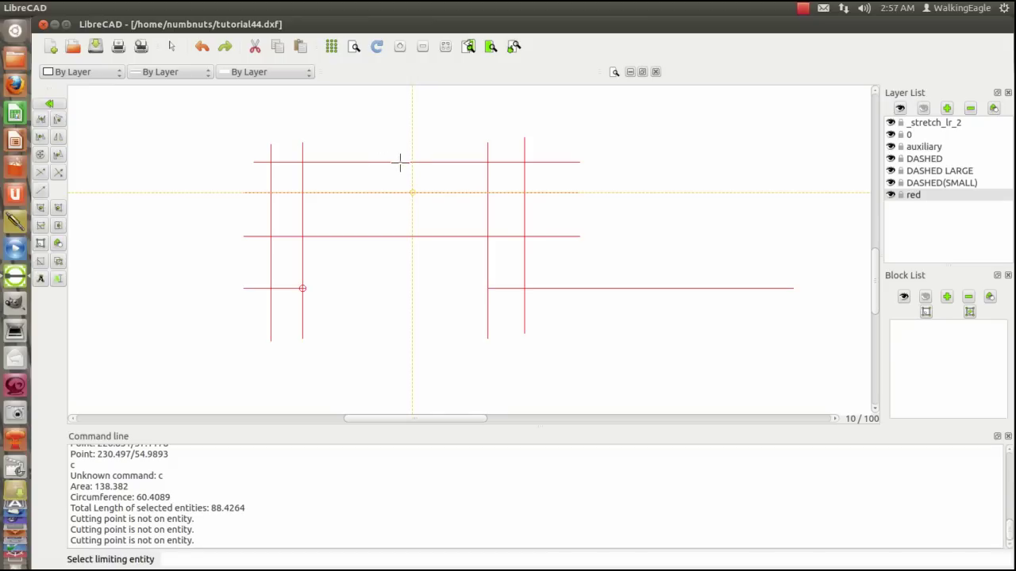
click(401, 163)
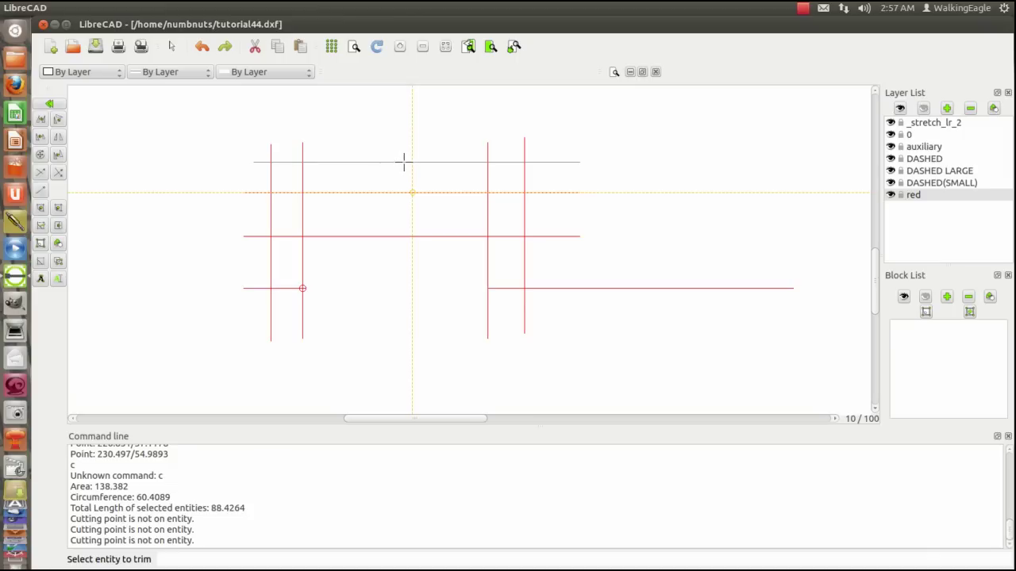
Step: Trim lines two and three back to the left grid's right vertical, undoing stray trims
right_click(127, 181)
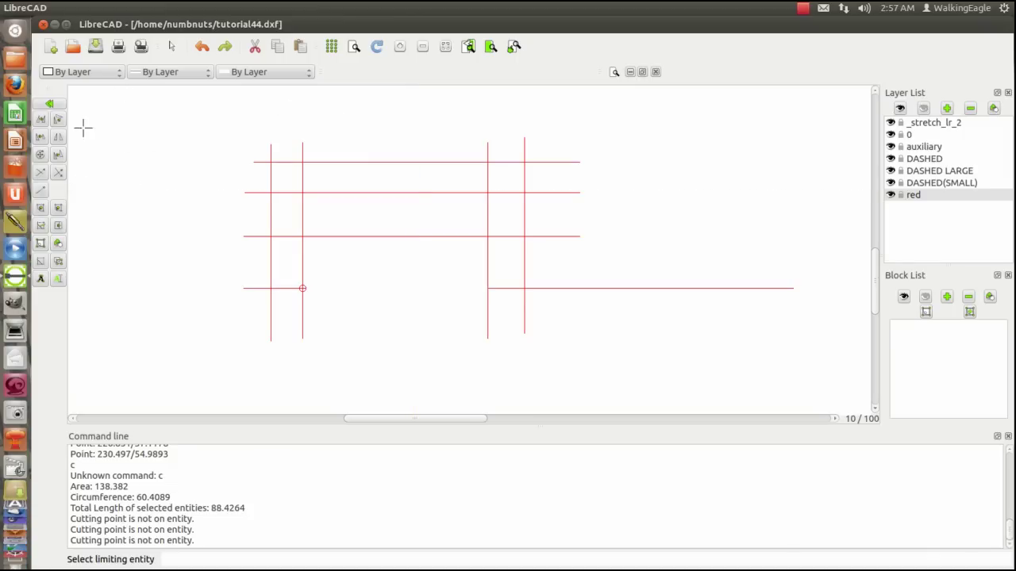
click(302, 182)
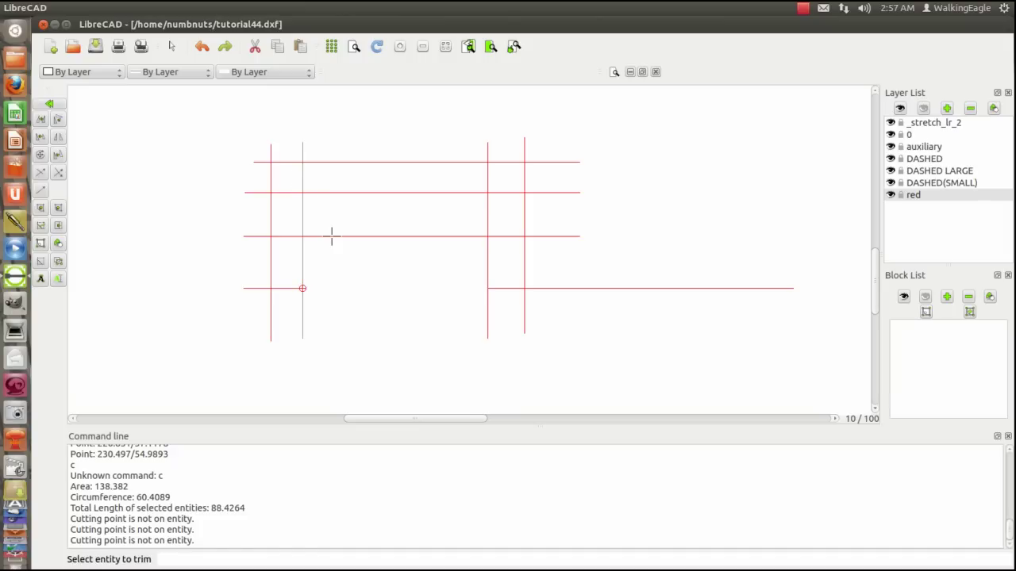
click(334, 236)
click(202, 46)
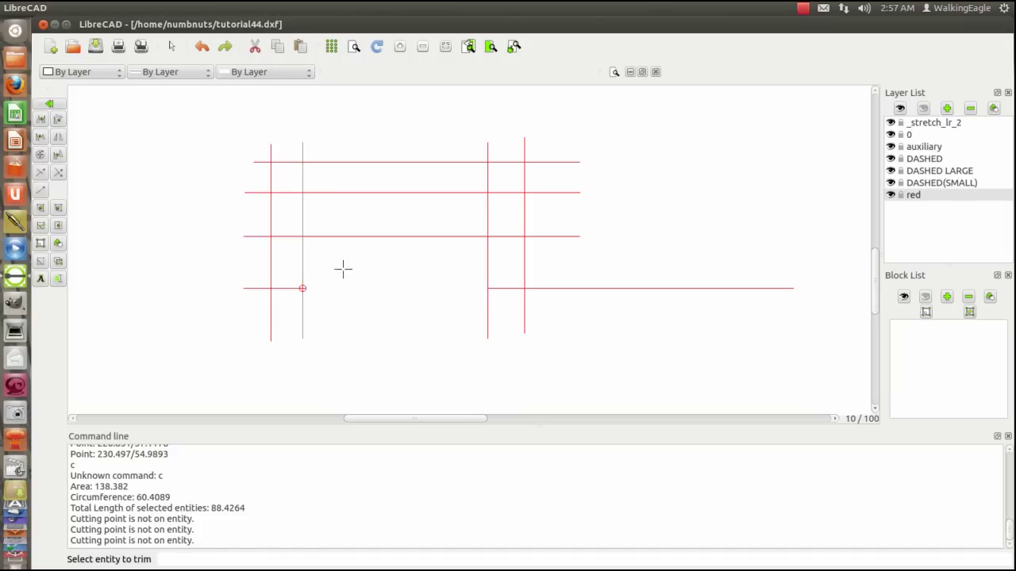
click(288, 235)
click(288, 192)
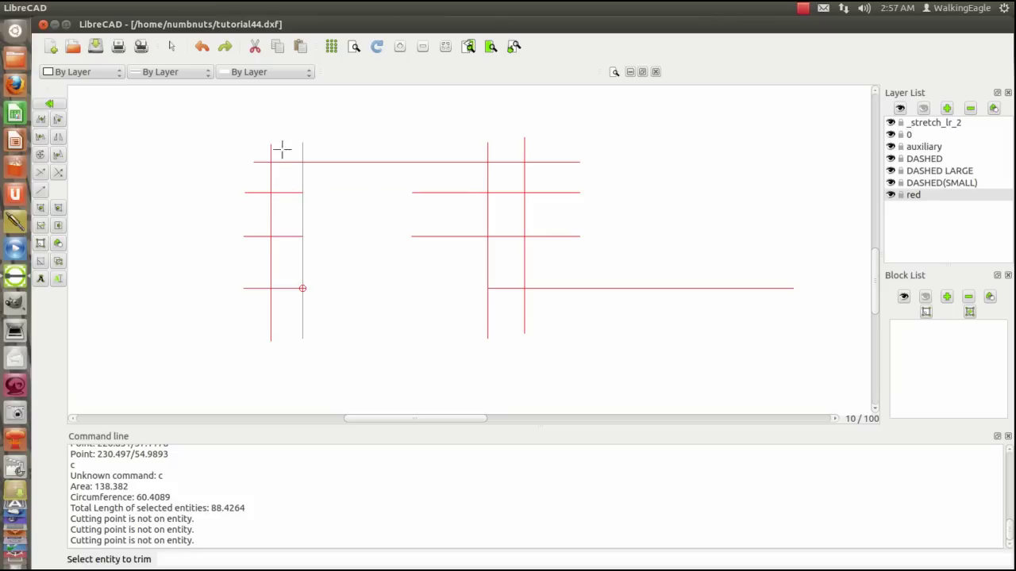
click(287, 162)
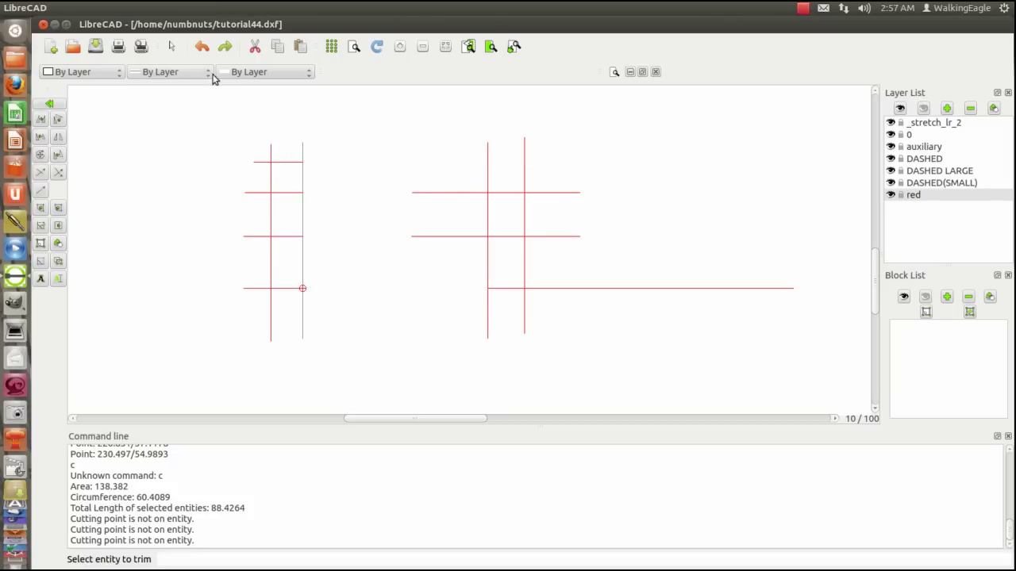
click(202, 46)
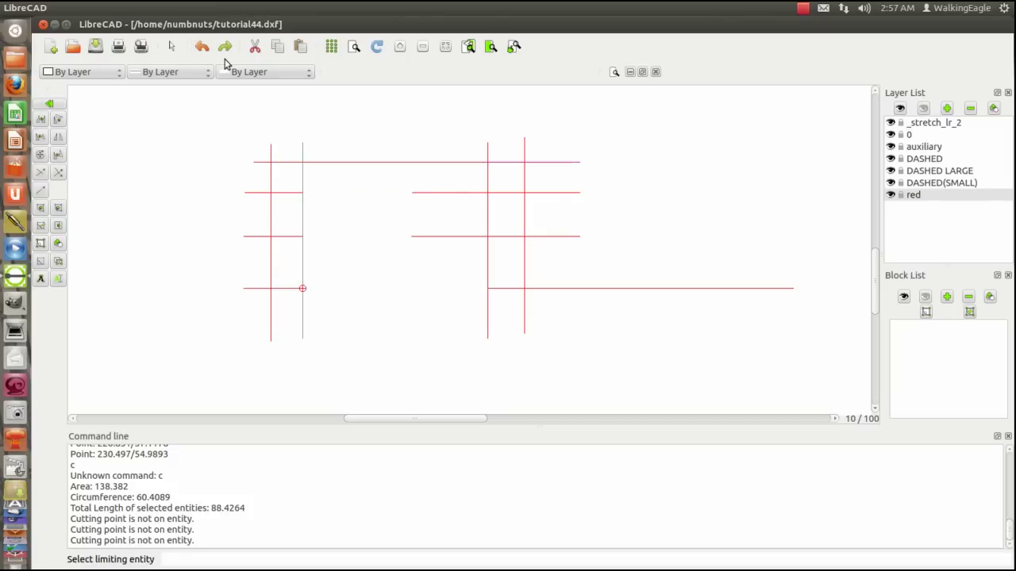
right_click(148, 179)
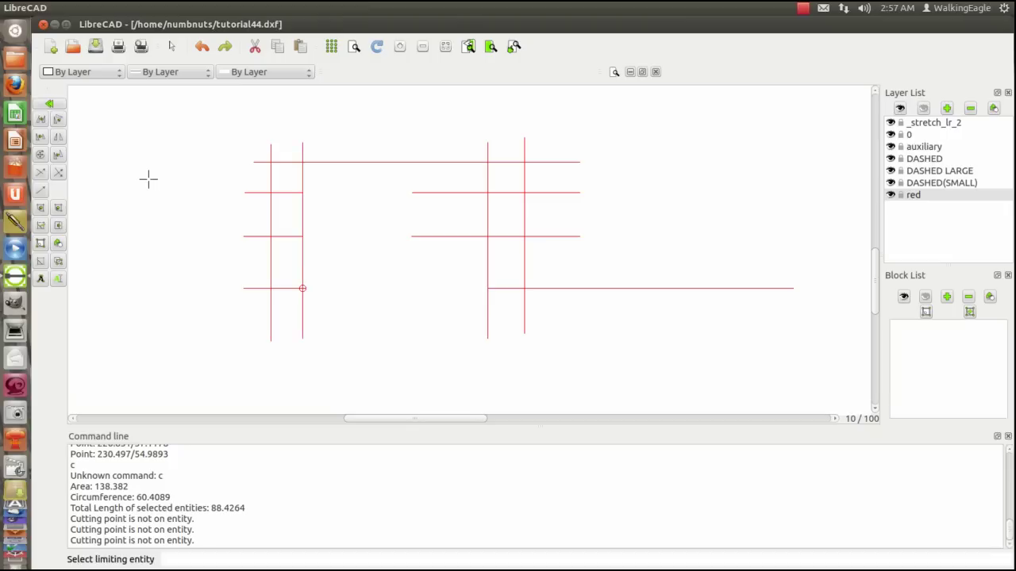
Step: Divide the top horizontal line at its midpoint
click(38, 227)
click(379, 162)
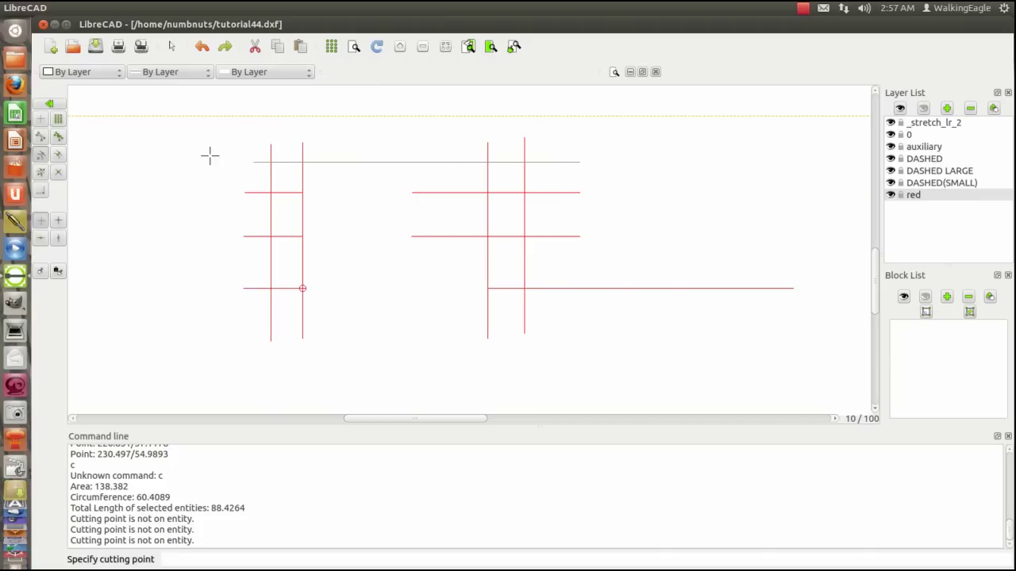
click(415, 162)
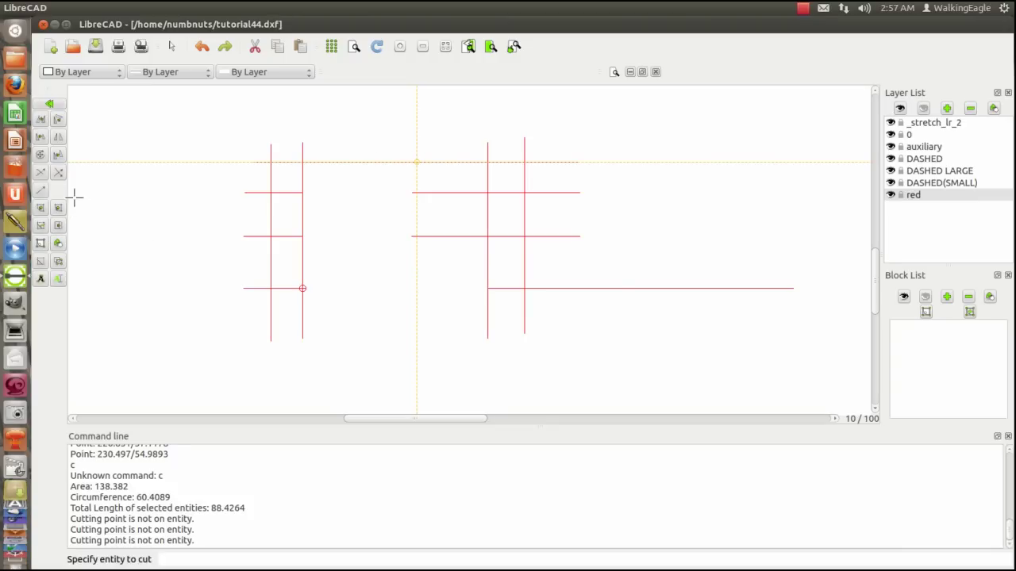
Step: Trim the remaining horizontal stubs back to each grid's inner vertical
click(40, 173)
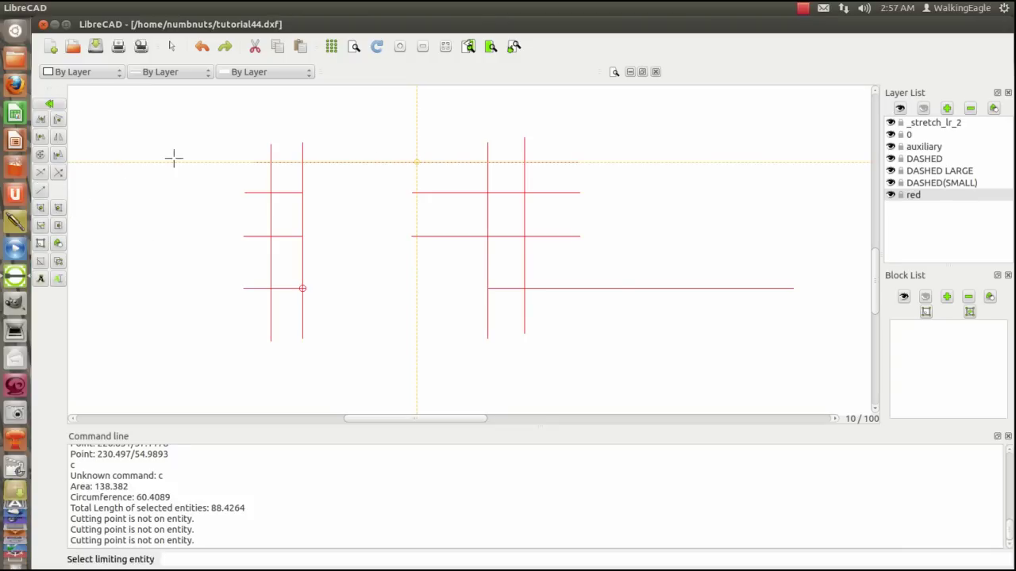
click(303, 176)
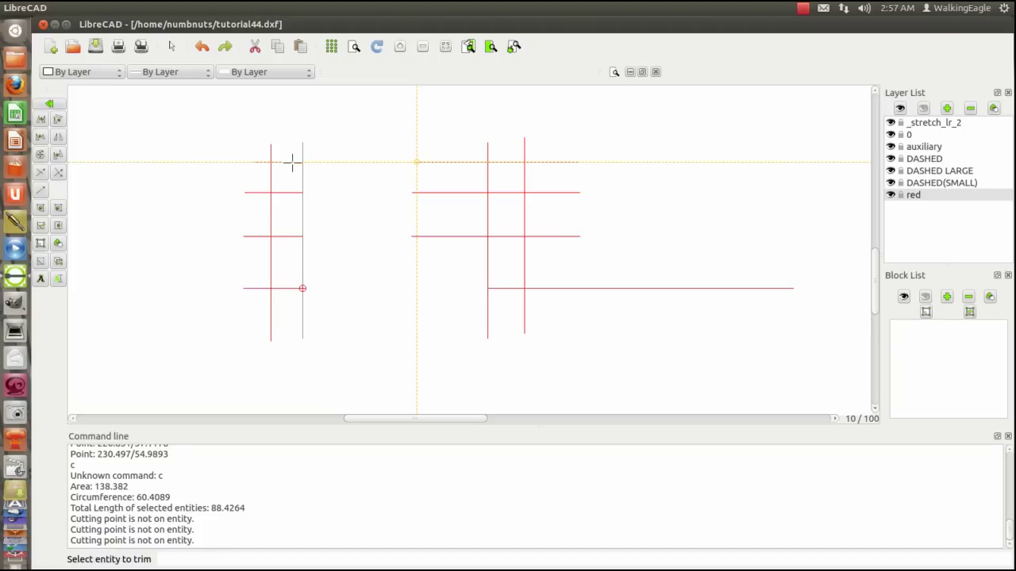
click(369, 220)
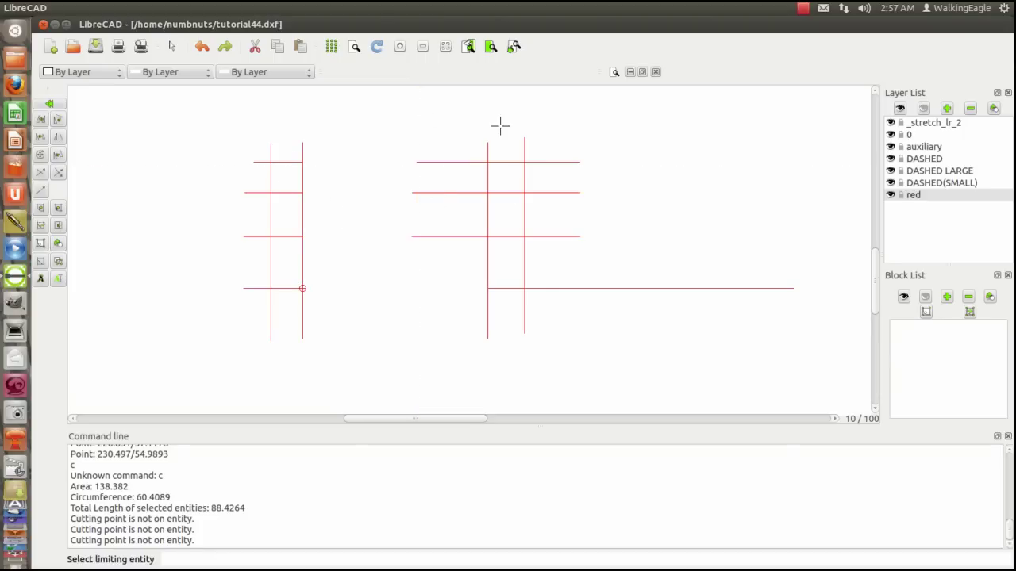
click(486, 177)
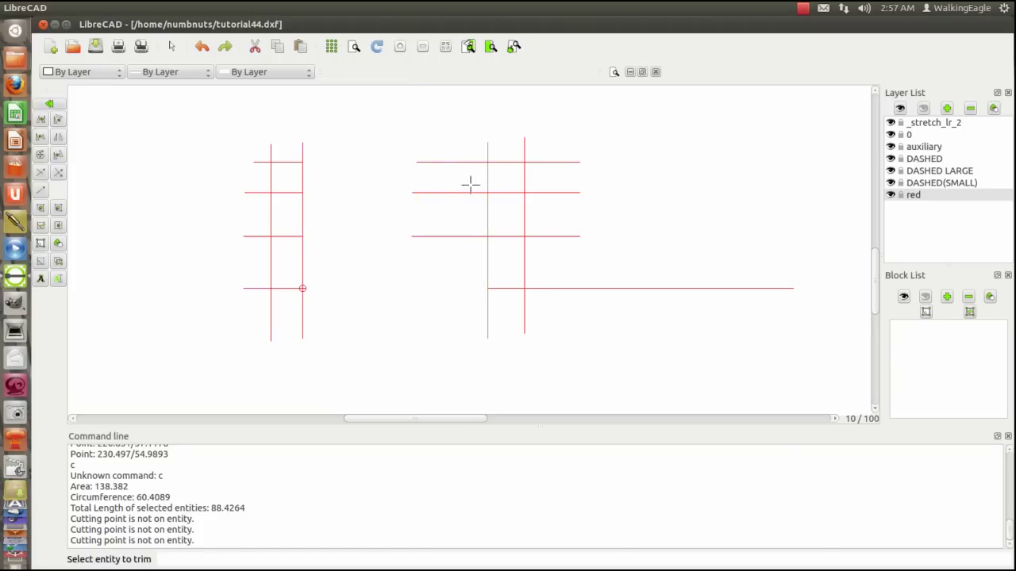
click(508, 163)
click(505, 193)
click(500, 236)
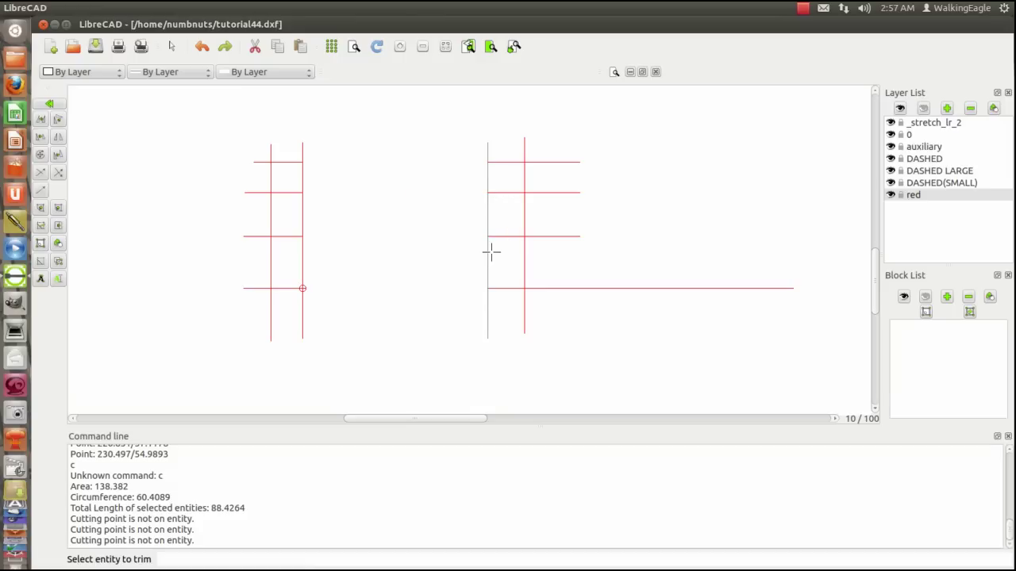
right_click(393, 235)
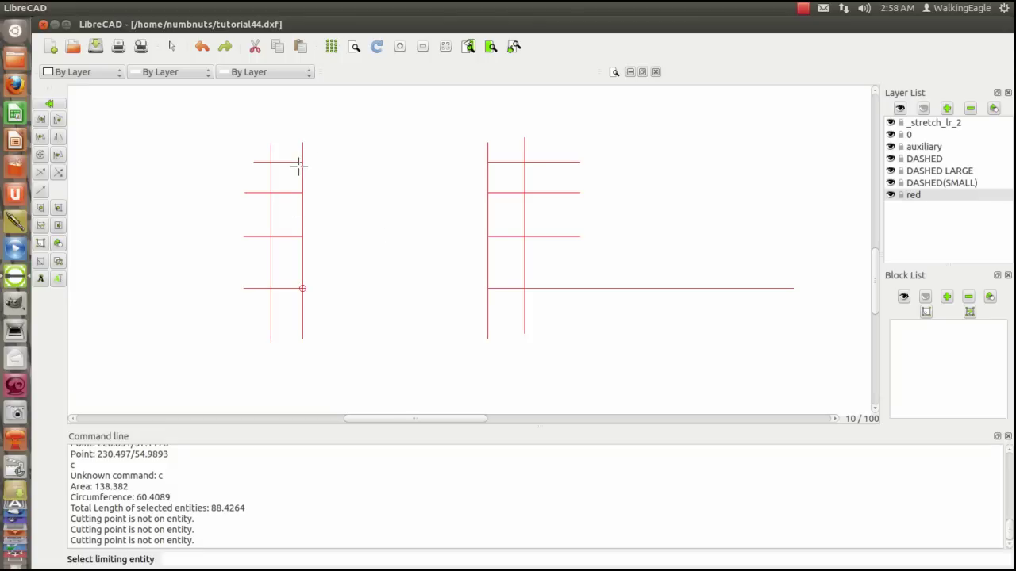
Step: Zoom out to show the finished grids beside the square, circle and diagonals
scroll(308, 165, down, 1)
scroll(302, 166, down, 1)
scroll(341, 175, down, 1)
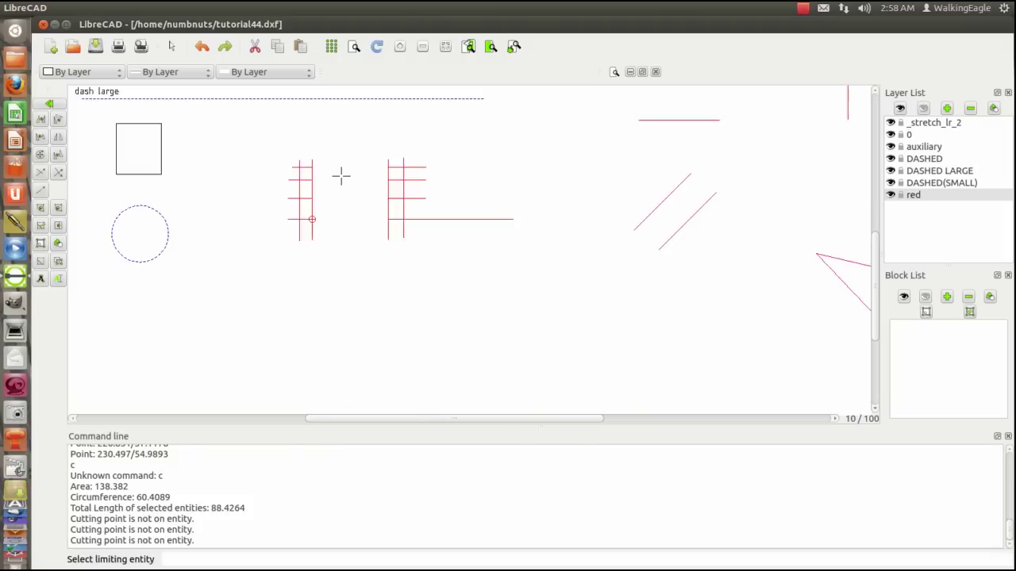
scroll(341, 176, down, 1)
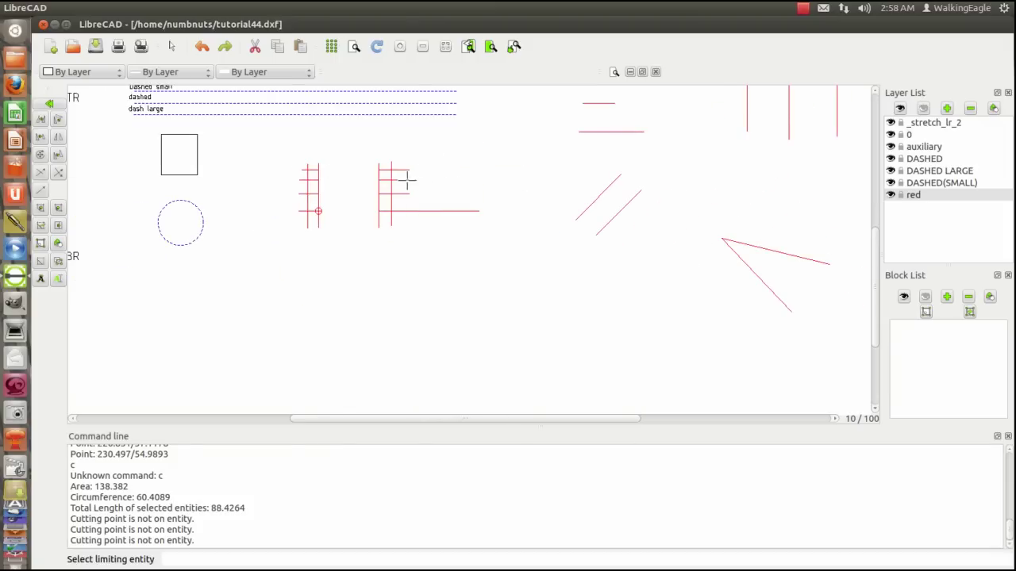